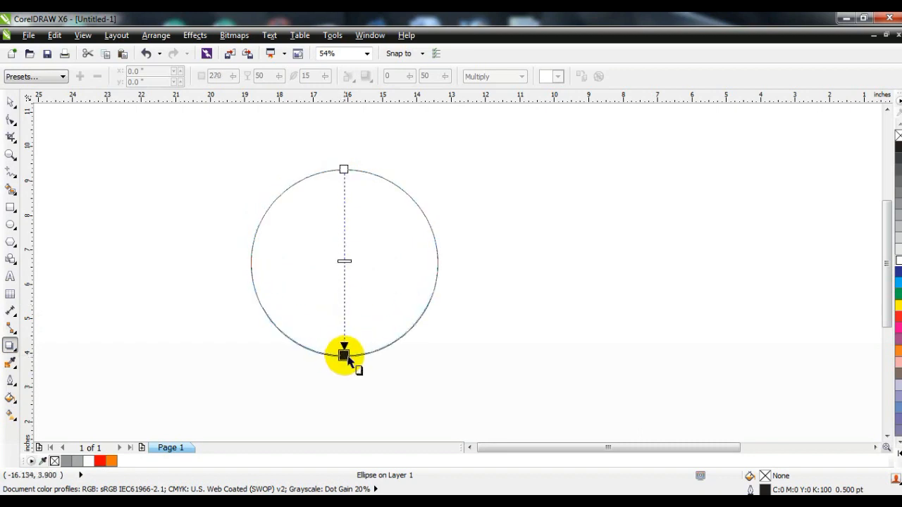
Give the circle a vertical drop shadow with Normal blending, Outside feathering and an opacity of 61
drag(347, 356, 346, 357)
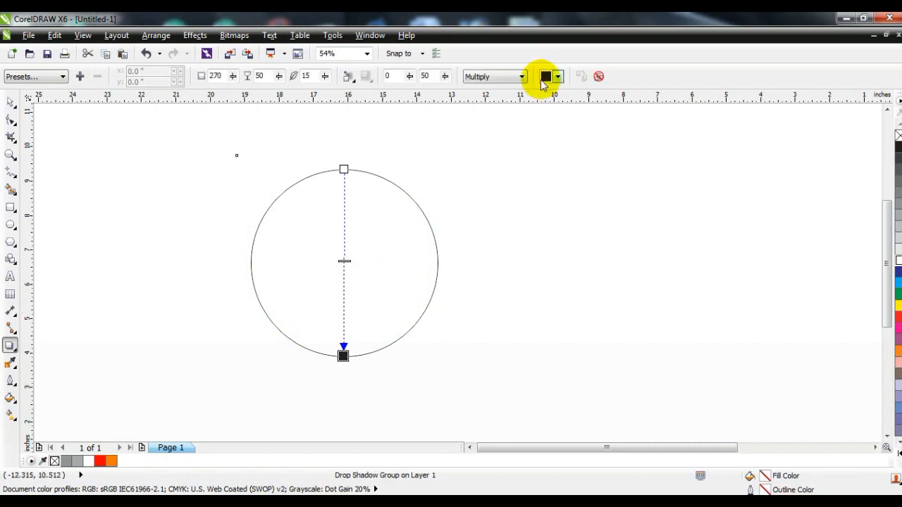
click(493, 76)
click(488, 87)
click(349, 78)
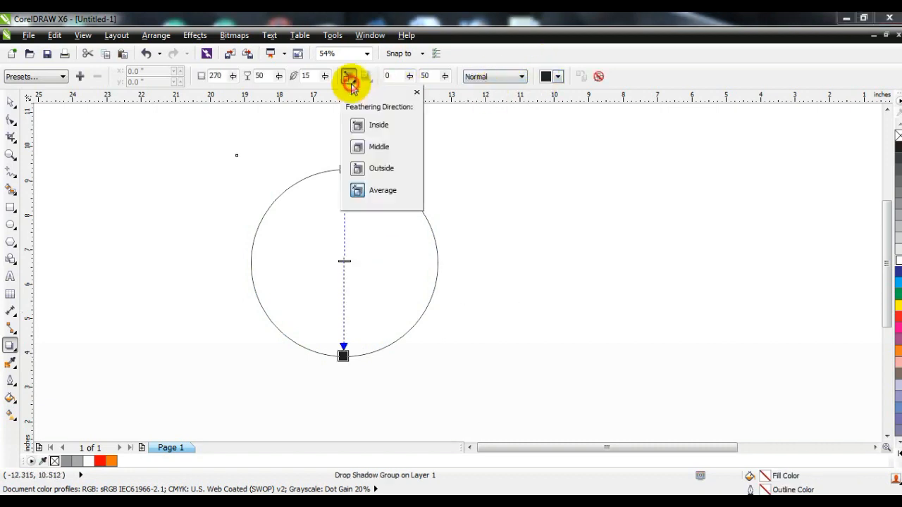
click(357, 168)
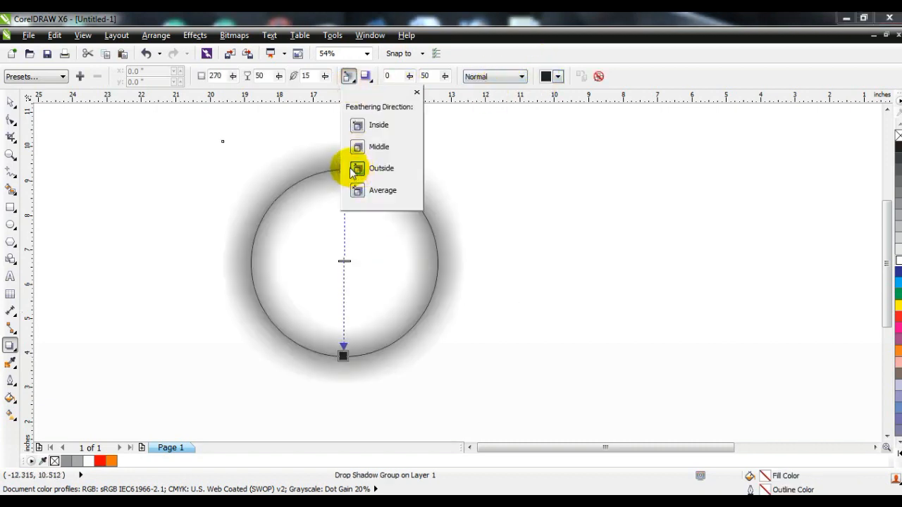
click(343, 261)
drag(343, 261, 342, 282)
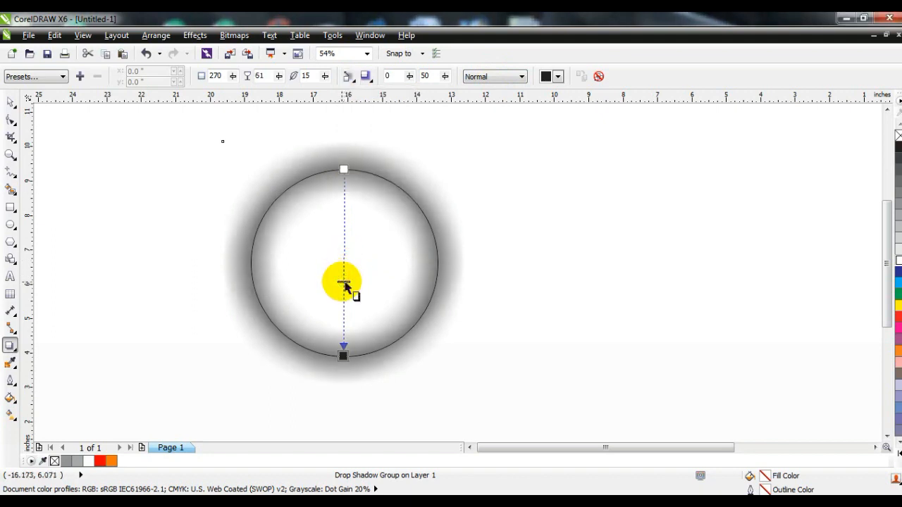
Break the drop shadow group apart and send the separated shadow behind the circle
click(155, 35)
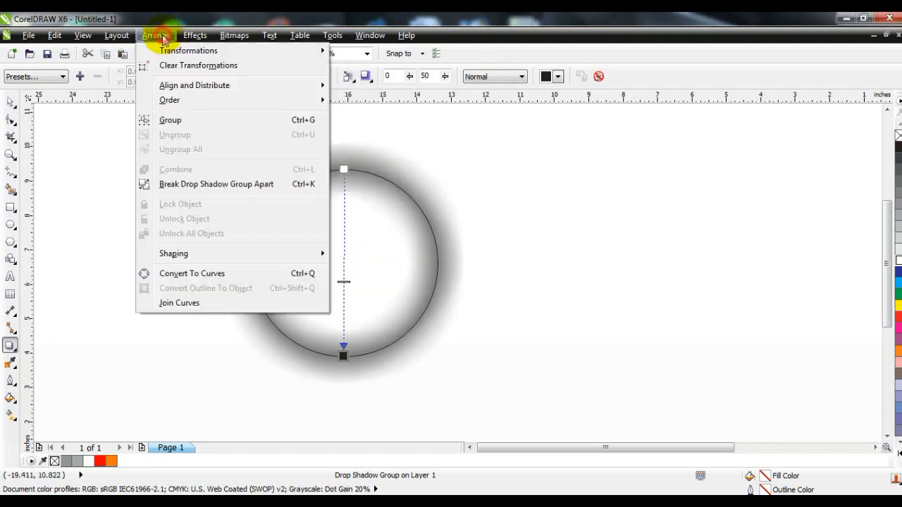
click(183, 184)
click(14, 101)
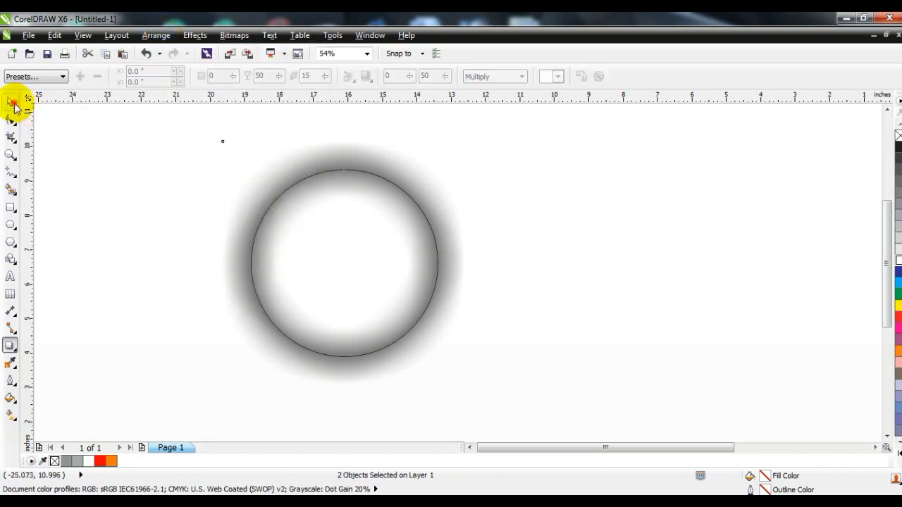
click(115, 195)
drag(350, 162, 540, 155)
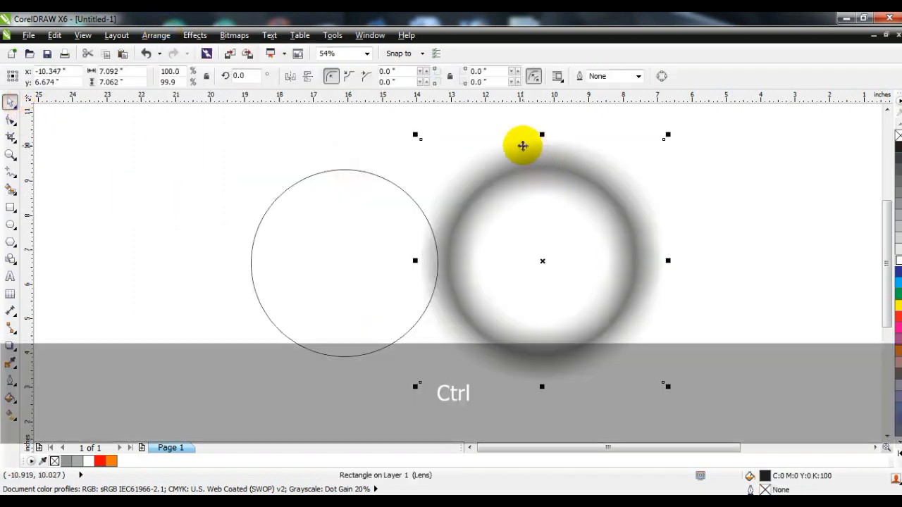
key(ctrl+z)
key(shift+Page_Down)
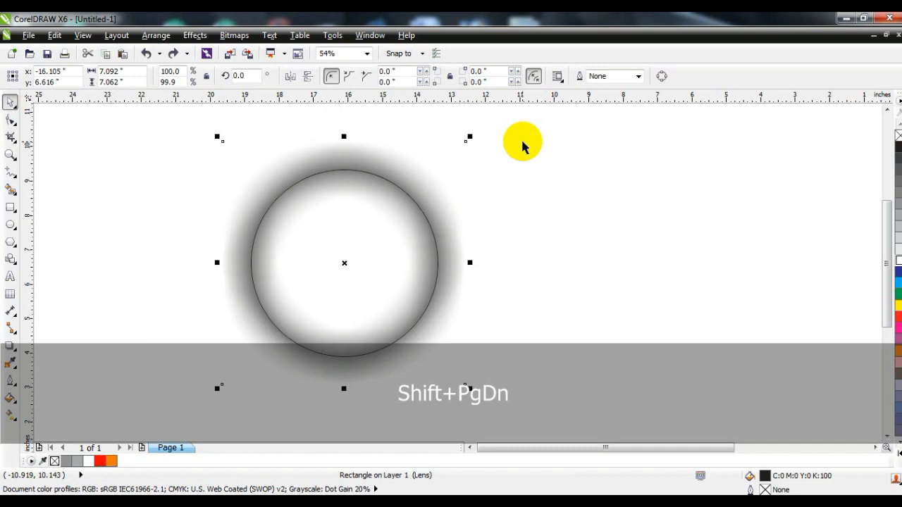
PowerClip the separated shadow inside the circle
click(194, 36)
mouse_move(225, 224)
click(337, 224)
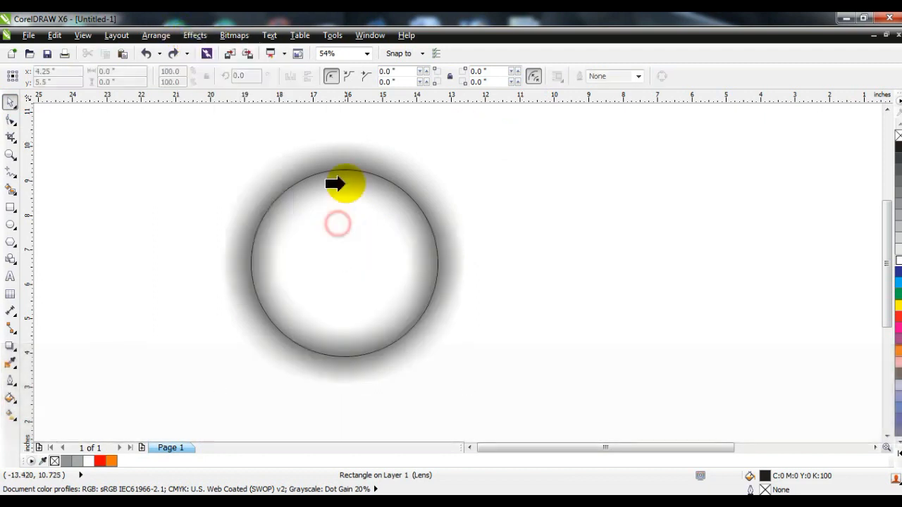
click(344, 172)
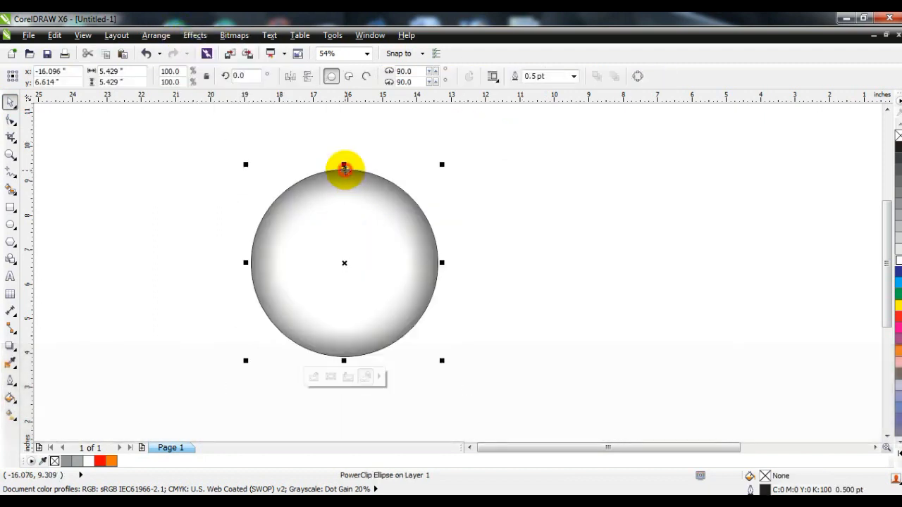
Fill the circle with a radial gradient running from 20% black to white
click(896, 238)
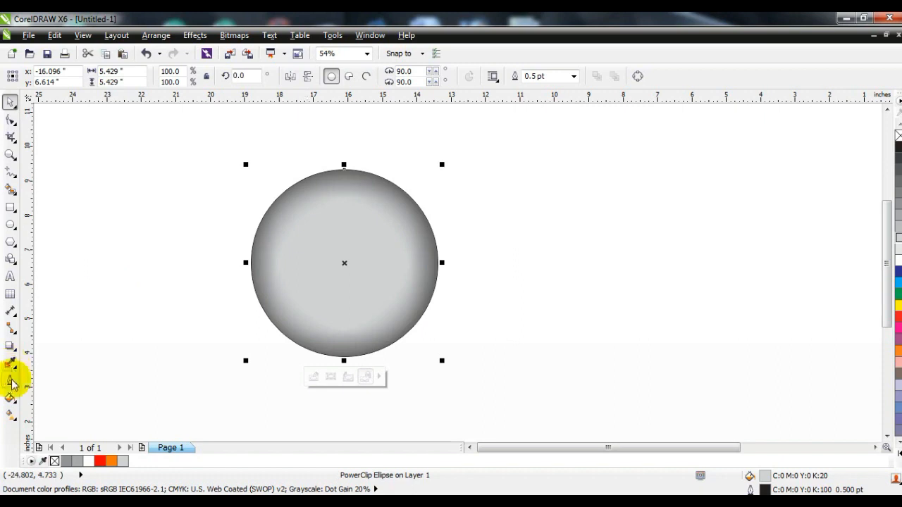
click(10, 414)
drag(343, 211, 342, 316)
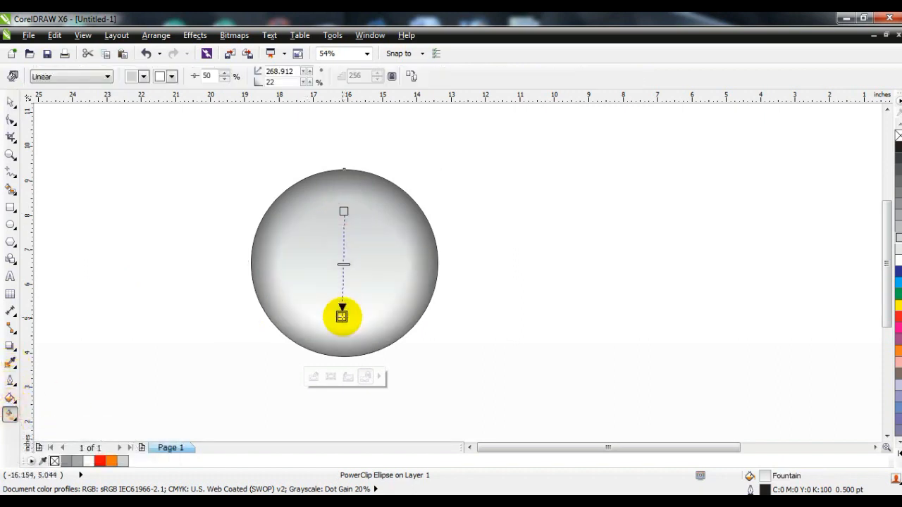
click(81, 76)
click(74, 115)
Adjust the radial gradient's centre and spread so the white highlight sits near the middle of the circle
drag(341, 316, 346, 336)
drag(347, 300, 345, 295)
drag(347, 336, 351, 343)
drag(342, 271, 340, 269)
Remove the outline from the gradient-filled circle
click(10, 102)
click(175, 205)
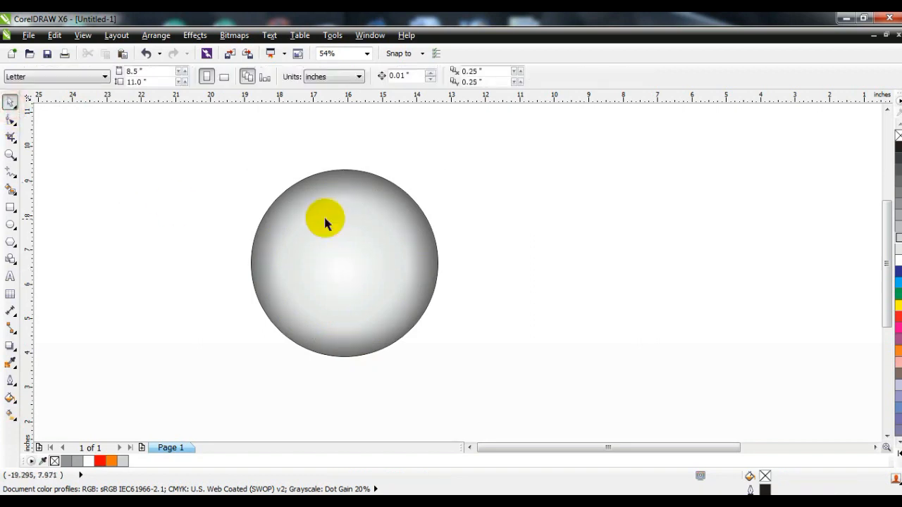
click(344, 213)
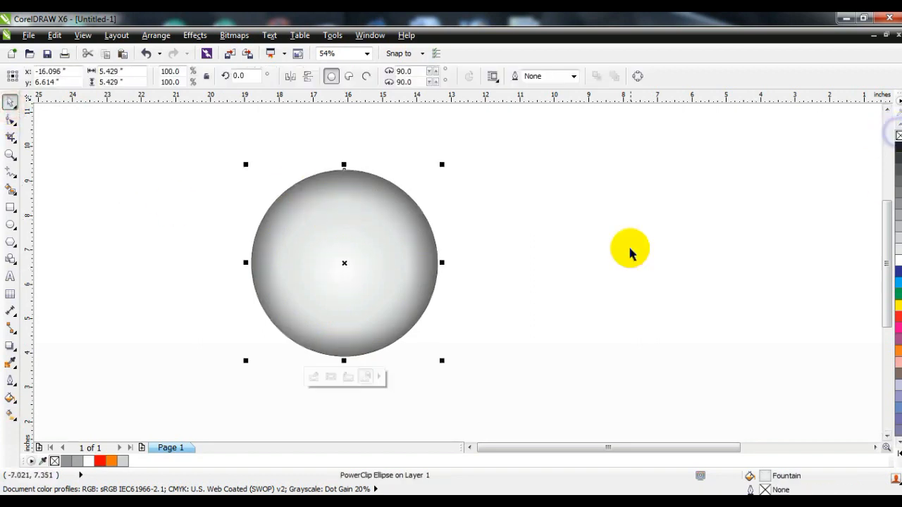
click(630, 248)
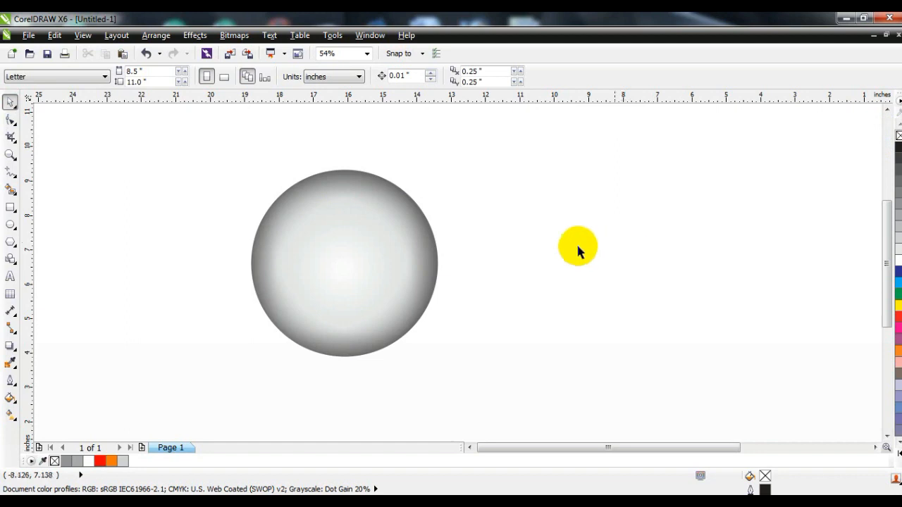
Draw a square about 4.2 inches wide beside the shaded circle
click(10, 207)
drag(492, 193, 586, 340)
click(10, 98)
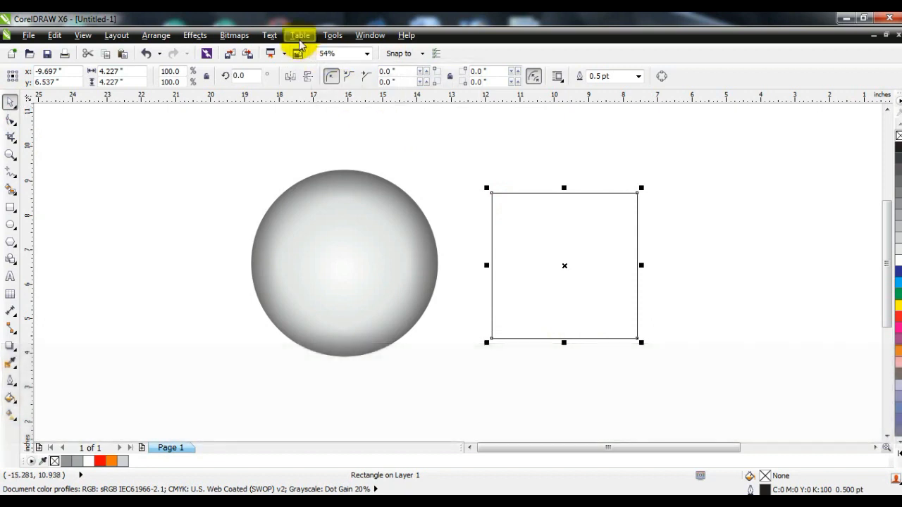
Round all corners of the square with a 0.69 inch fillet
click(367, 35)
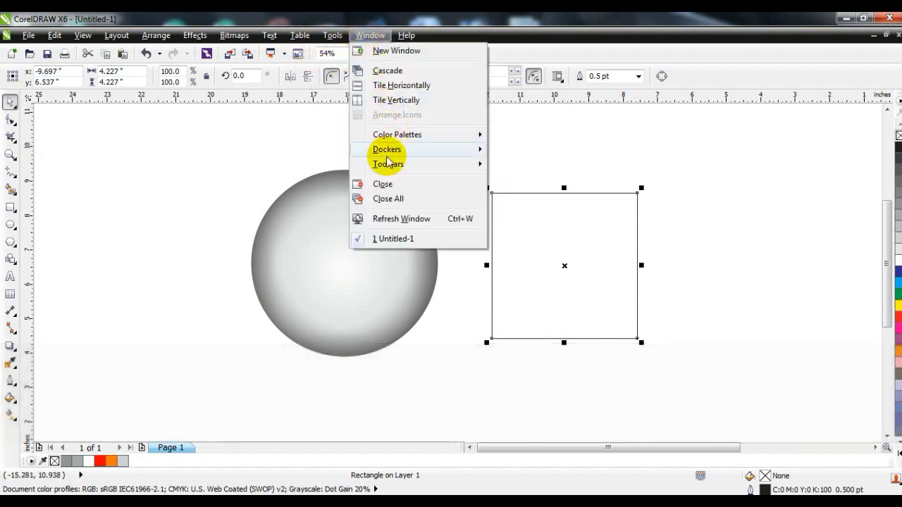
mouse_move(386, 150)
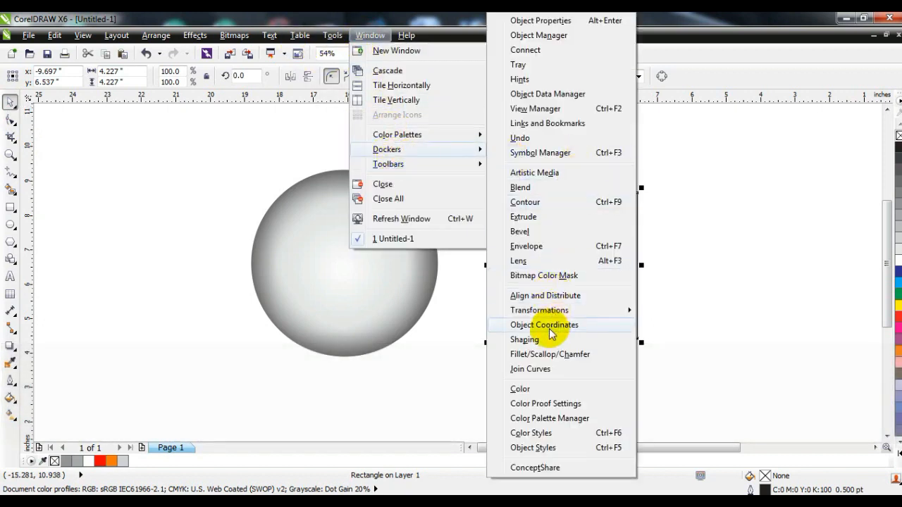
click(543, 354)
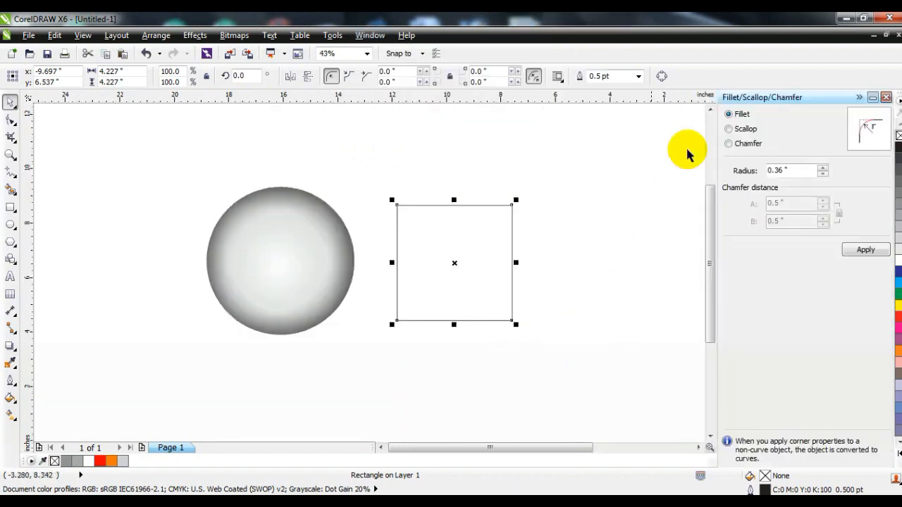
click(729, 129)
click(728, 114)
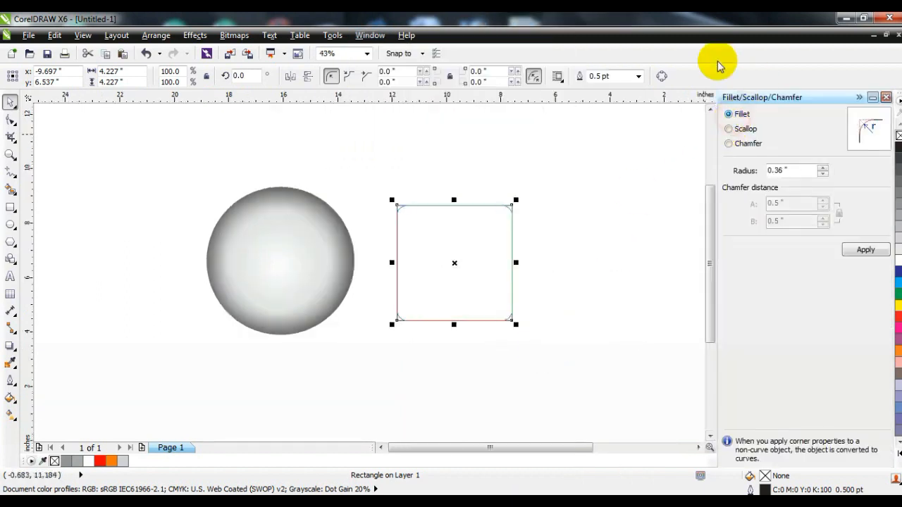
click(825, 178)
click(825, 177)
click(825, 177)
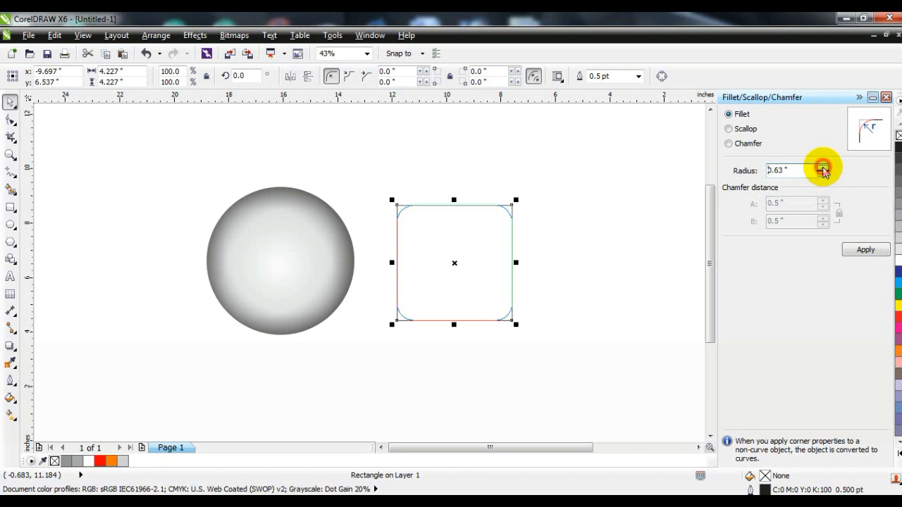
click(866, 249)
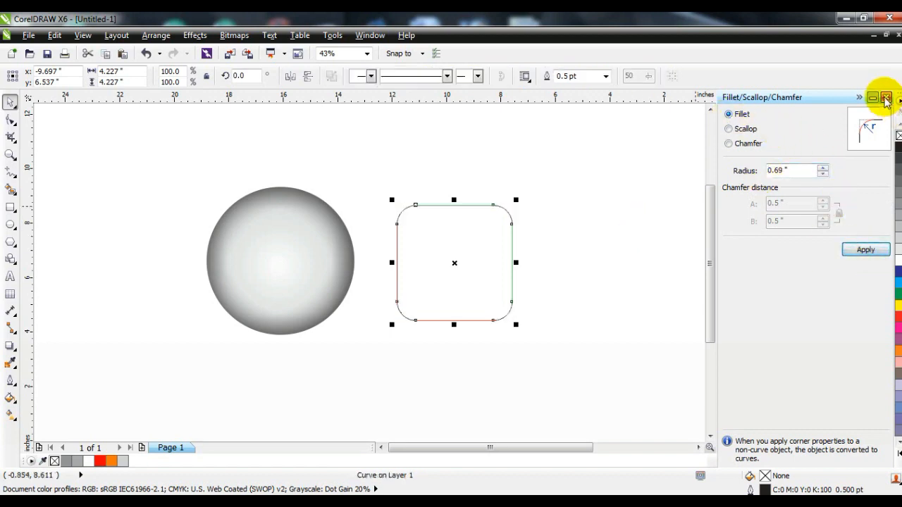
click(886, 99)
Rotate the rounded square 45 degrees and place it over the lower part of the circle
click(616, 250)
drag(640, 335, 385, 360)
click(715, 296)
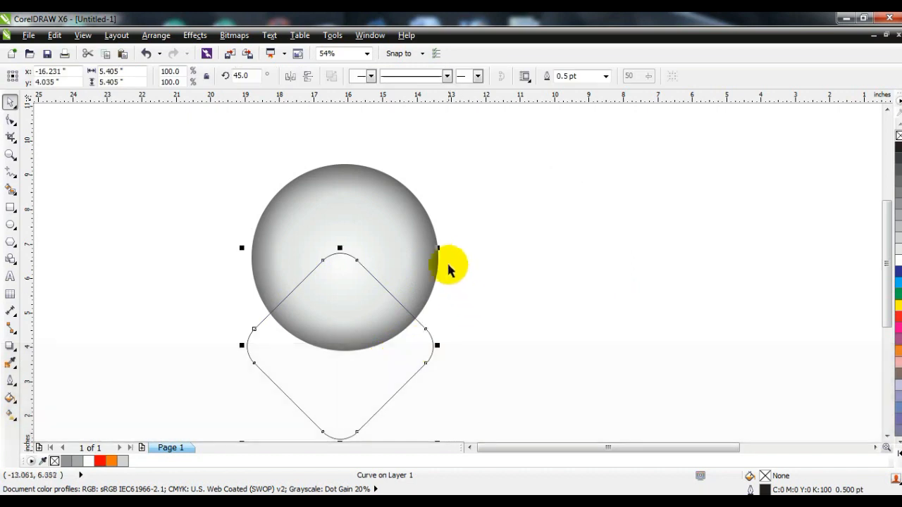
Enlarge the rounded diamond to about 6.3 inches wide and align it horizontally with the circle's centre
drag(437, 247, 455, 235)
shift+click(397, 221)
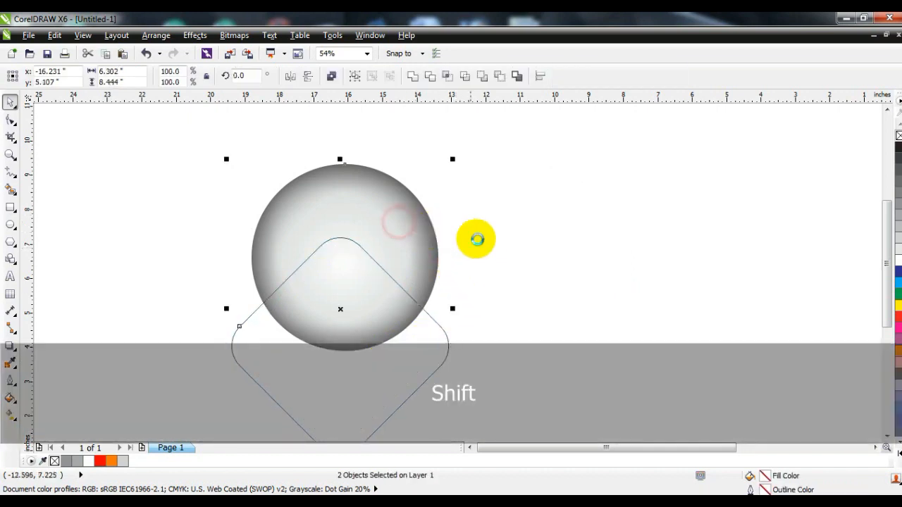
key(c)
click(486, 243)
Duplicate the rounded diamond in place and scale the copy down about its centre to about 66.8%
click(441, 323)
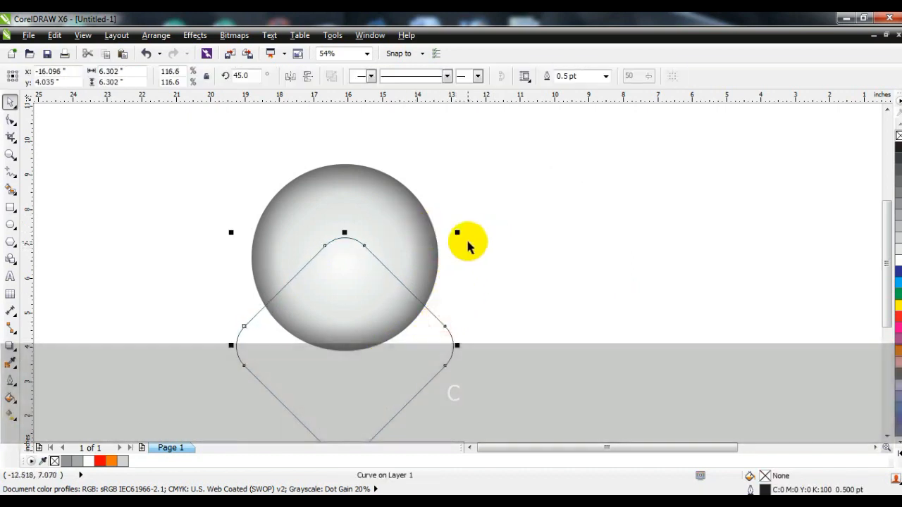
key(KP_Add)
drag(456, 233, 440, 271)
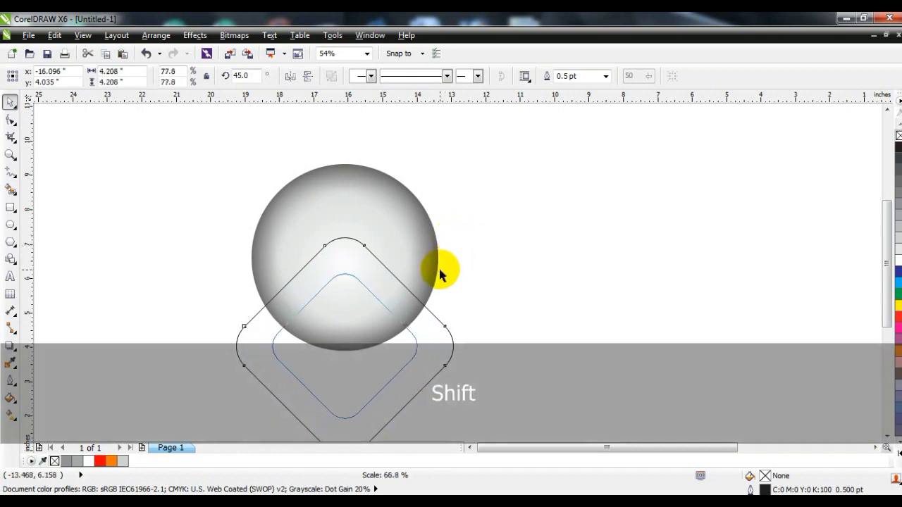
drag(439, 272, 439, 273)
Combine the two nested diamonds into one frame and align it horizontally with the circle's centre
shift+click(434, 318)
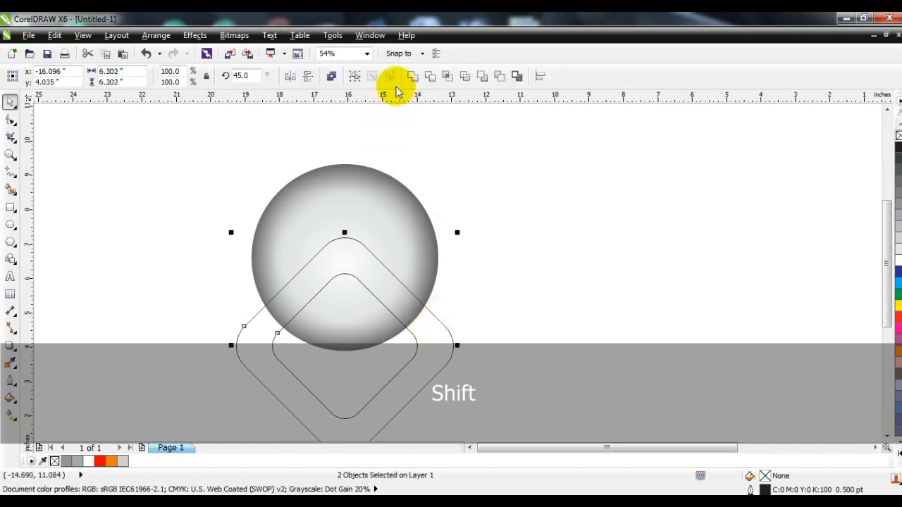
click(332, 75)
shift+click(373, 220)
key(c)
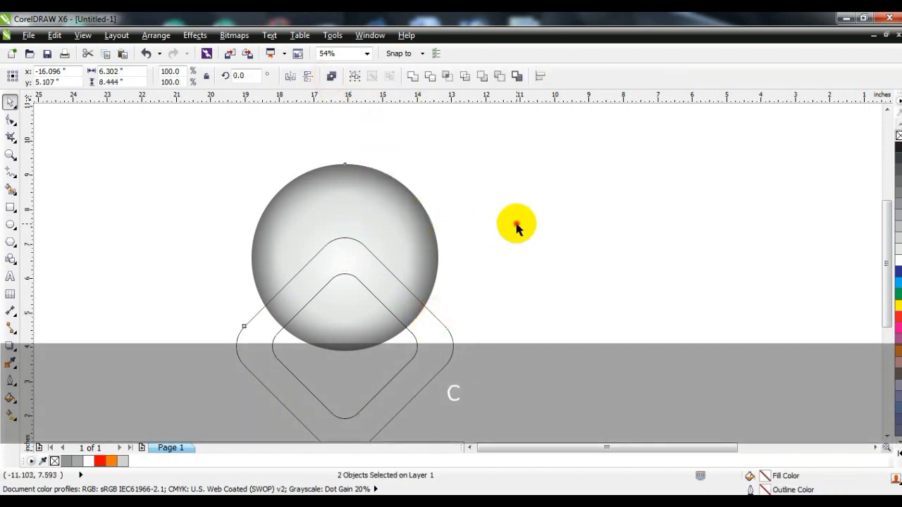
click(517, 224)
Trim the shaded circle with the combined diamond frame
click(430, 310)
shift+click(395, 228)
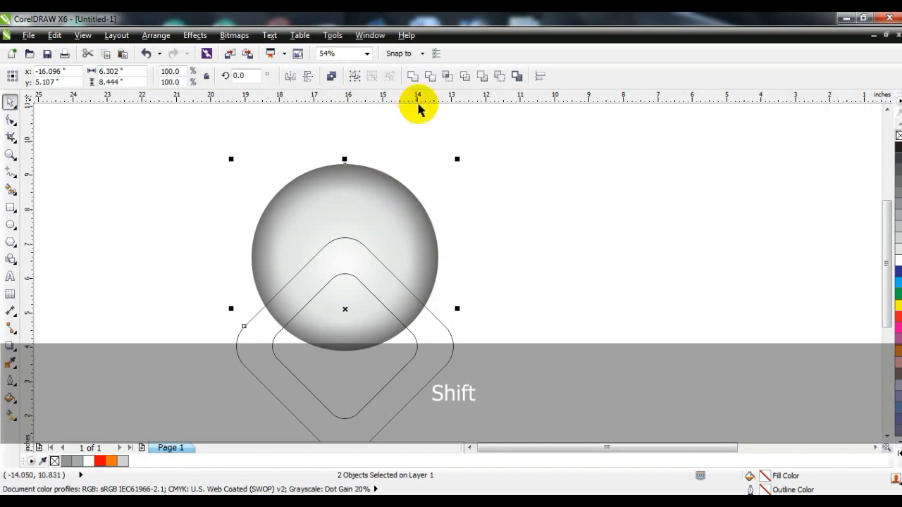
click(430, 76)
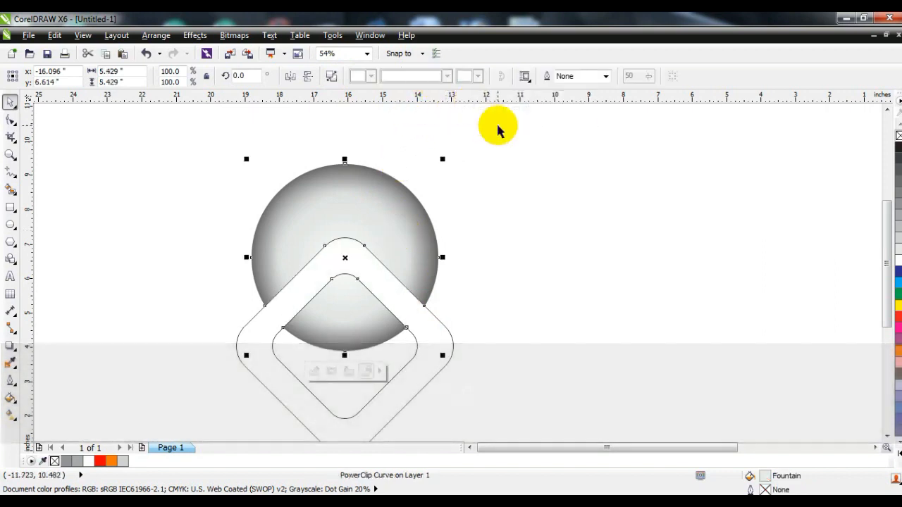
click(497, 125)
Delete the diamond frame and give the trimmed circle a black hairline outline
drag(414, 358, 685, 275)
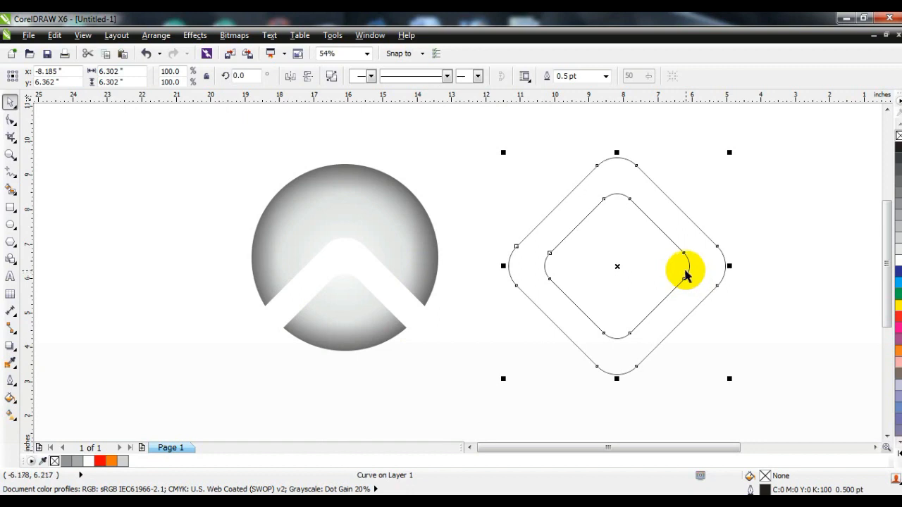
key(Delete)
click(408, 217)
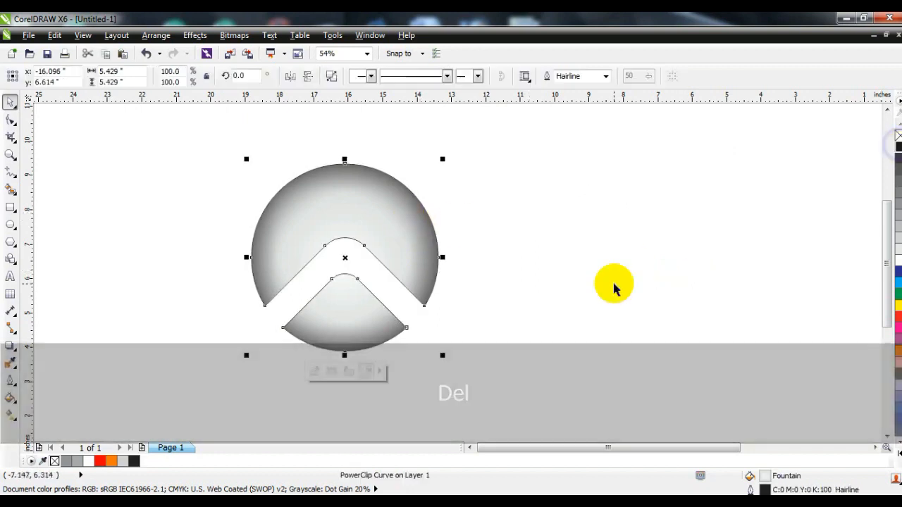
click(613, 286)
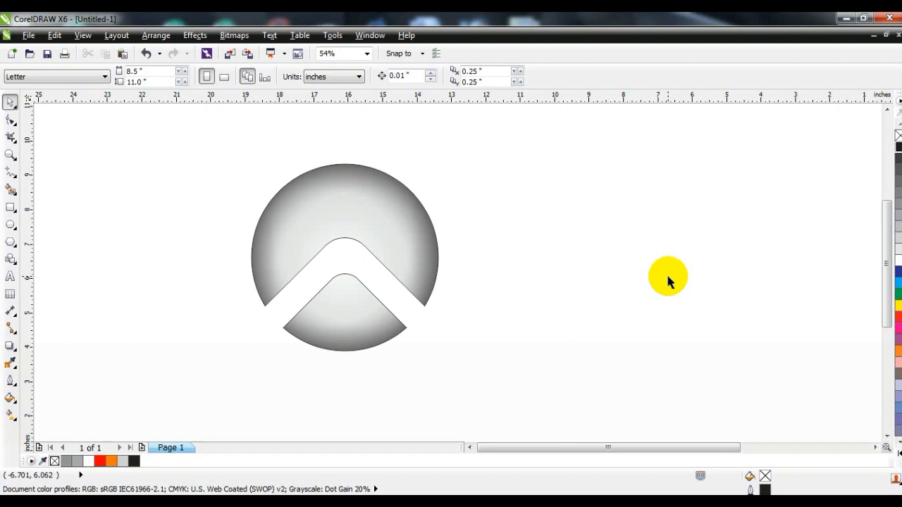
Draw a new circle beside the trimmed shape and enlarge it to about 5.02 inches in diameter
click(10, 224)
drag(497, 180, 567, 347)
click(10, 103)
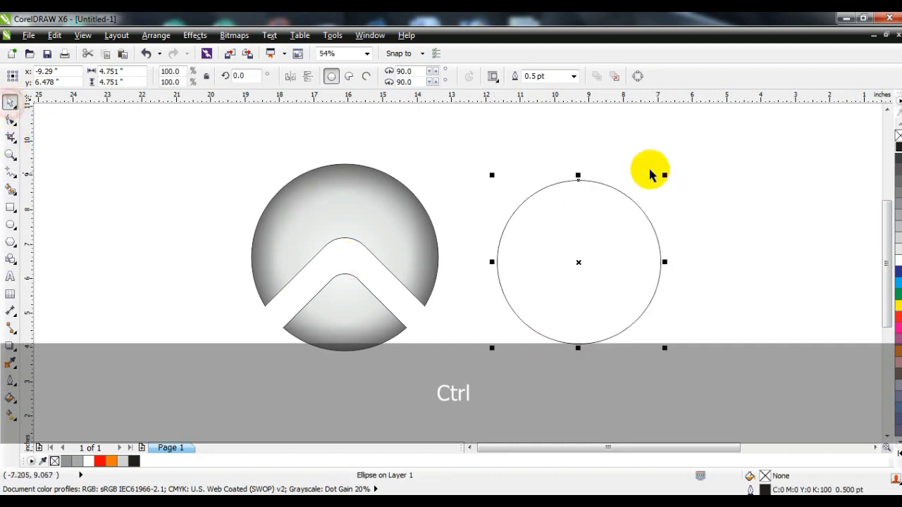
drag(664, 175, 672, 174)
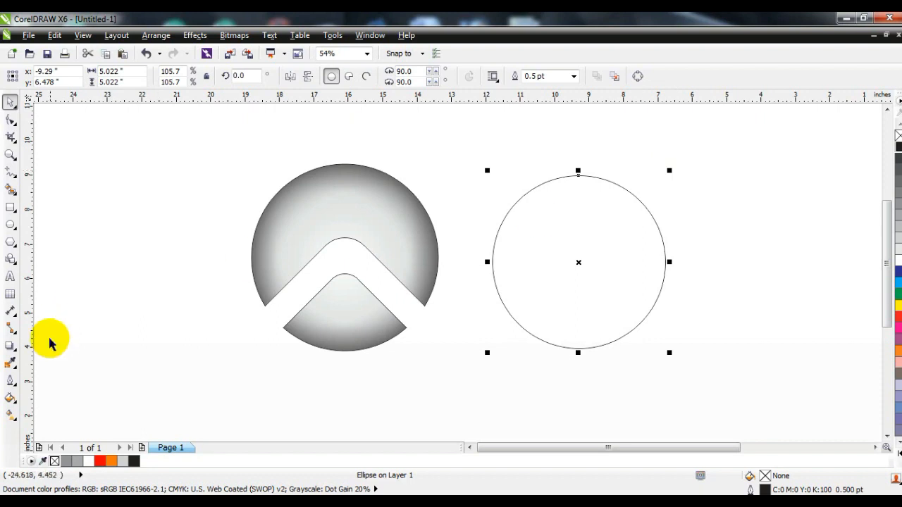
Fill the new circle with a radial gradient running from a yellow centre through orange to a red edge
click(100, 460)
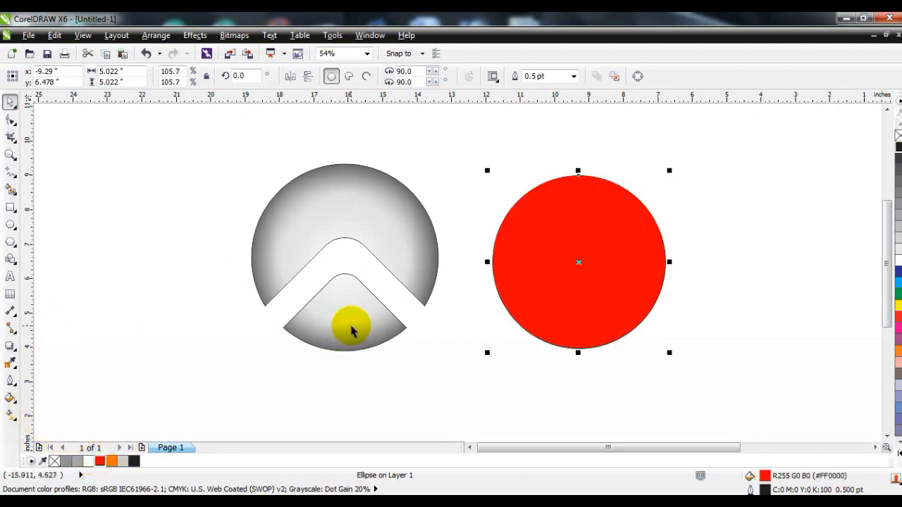
click(11, 414)
drag(574, 334, 574, 333)
drag(110, 461, 575, 274)
click(898, 445)
drag(884, 138, 574, 327)
click(91, 75)
click(51, 112)
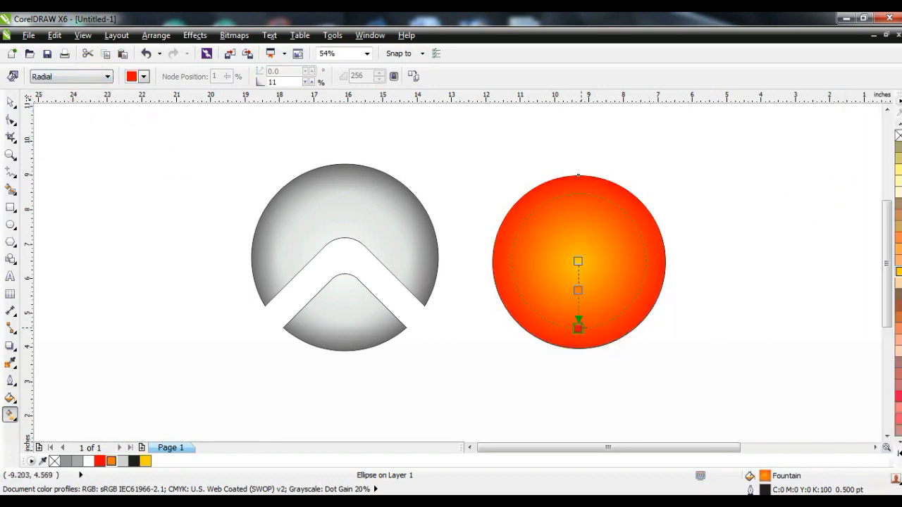
click(10, 102)
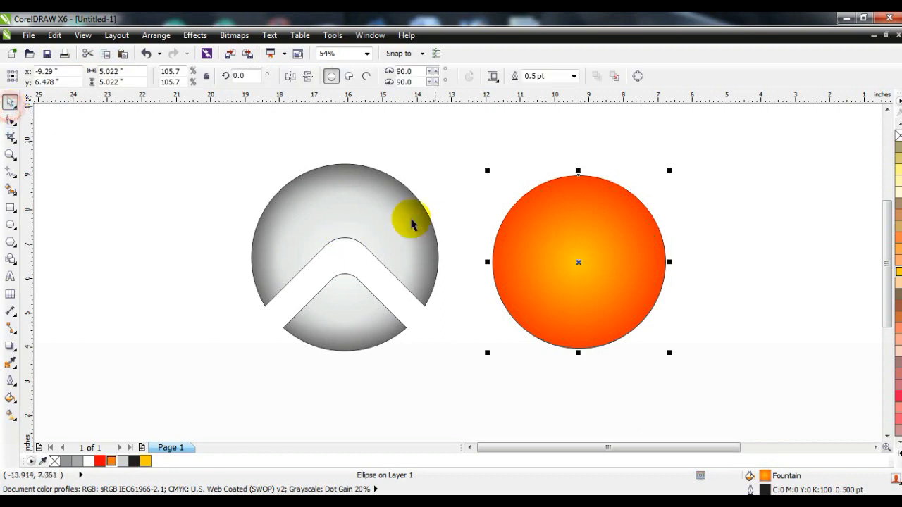
Centre the gradient circle on the trimmed grey shape both ways and send it behind everything
key(shift)
shift+click(380, 207)
key(c)
key(e)
key(Escape)
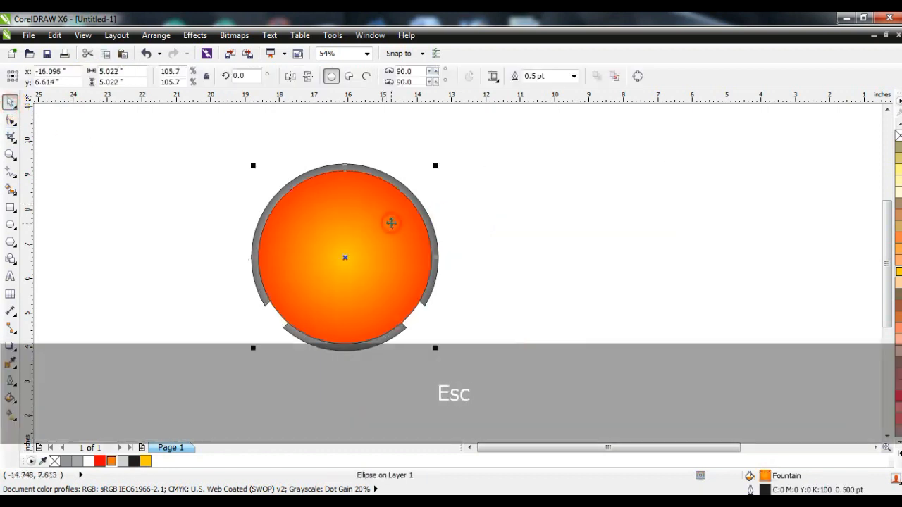
key(shift+Page_Down)
Scale the gradient circle about its centre to about 4.83 inches in diameter and pull its red gradient end closer to the centre
mouse_move(434, 166)
mouse_down()
mouse_move(425, 191)
mouse_move(431, 172)
mouse_up()
key(g)
drag(343, 318, 343, 310)
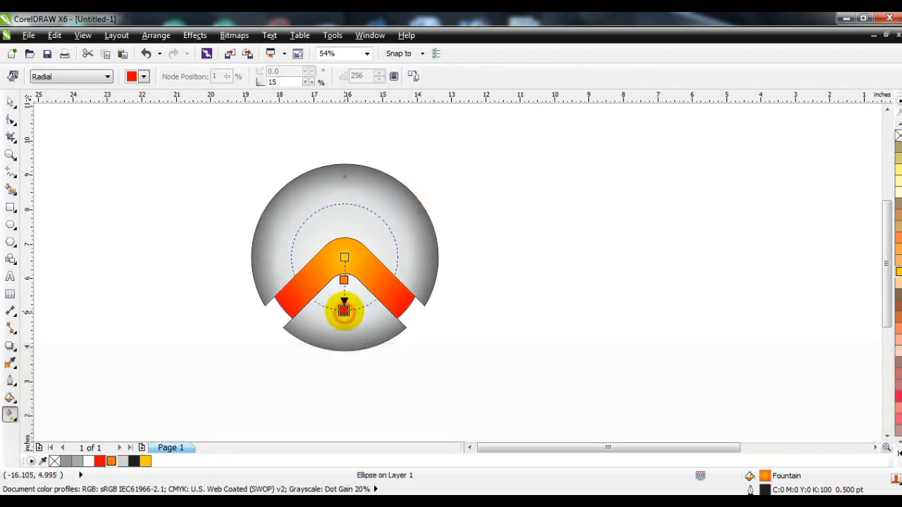
click(9, 102)
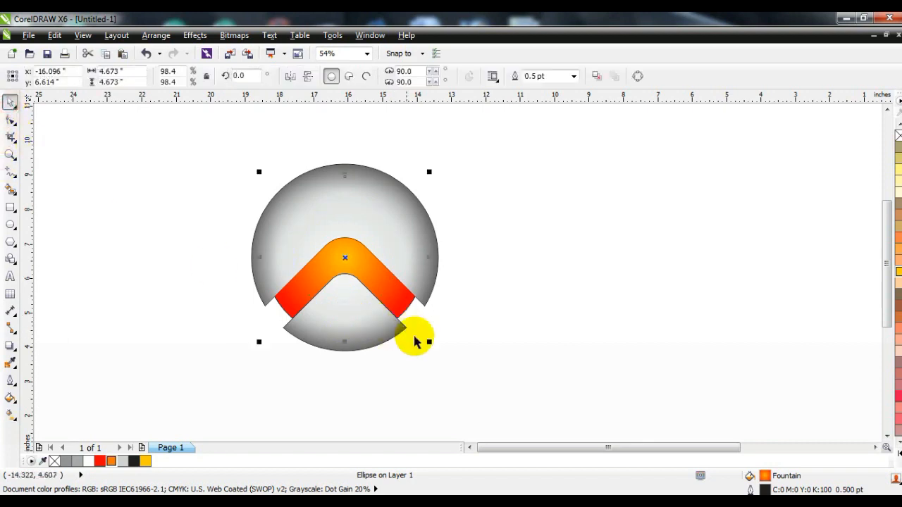
drag(427, 343, 430, 347)
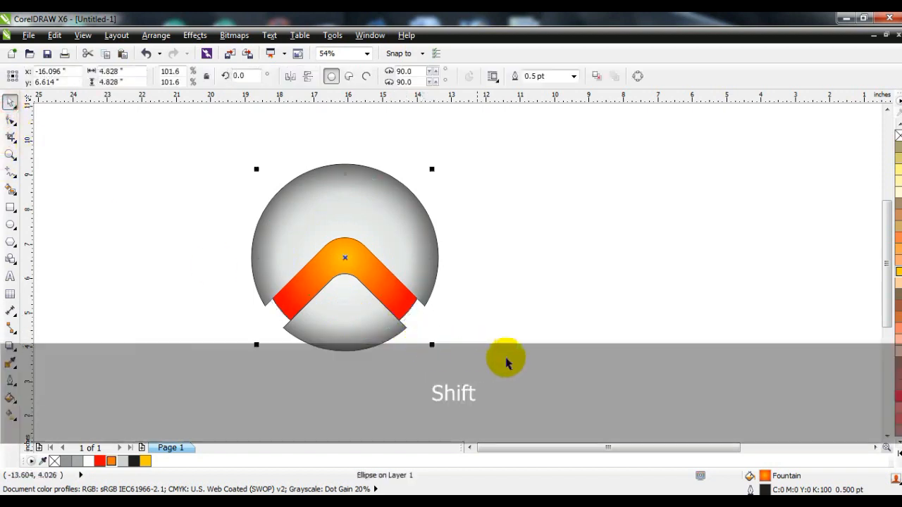
click(533, 357)
Draw a rectangle about 4.64 by 0.94 inches between the upper grey piece's lower tips and fill it with 60% black
click(8, 154)
drag(213, 251, 550, 352)
click(10, 206)
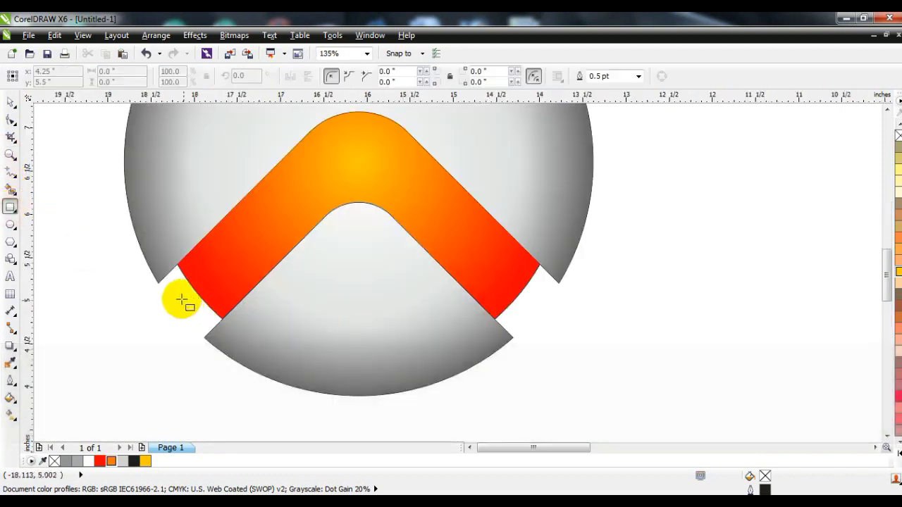
drag(159, 283, 558, 203)
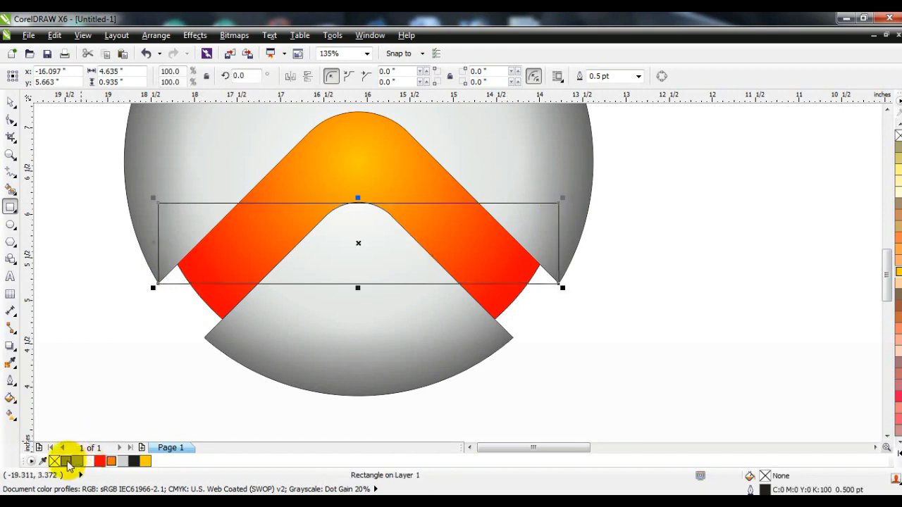
click(65, 460)
click(892, 437)
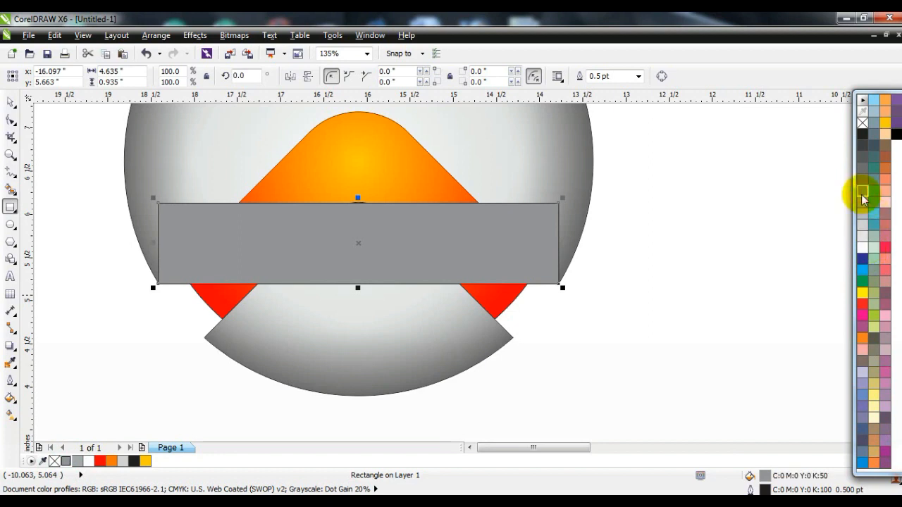
Send the grey rectangle behind all other objects and remove its outline
key(shift+Page_Down)
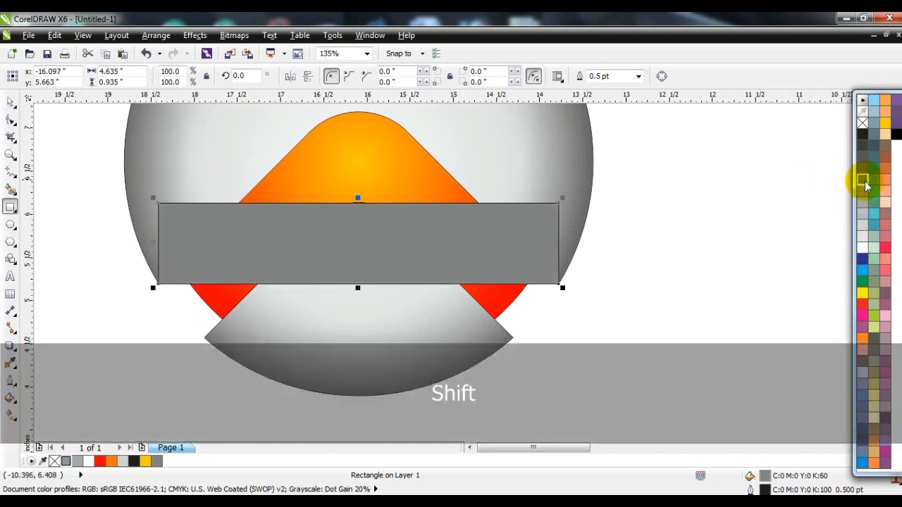
click(10, 102)
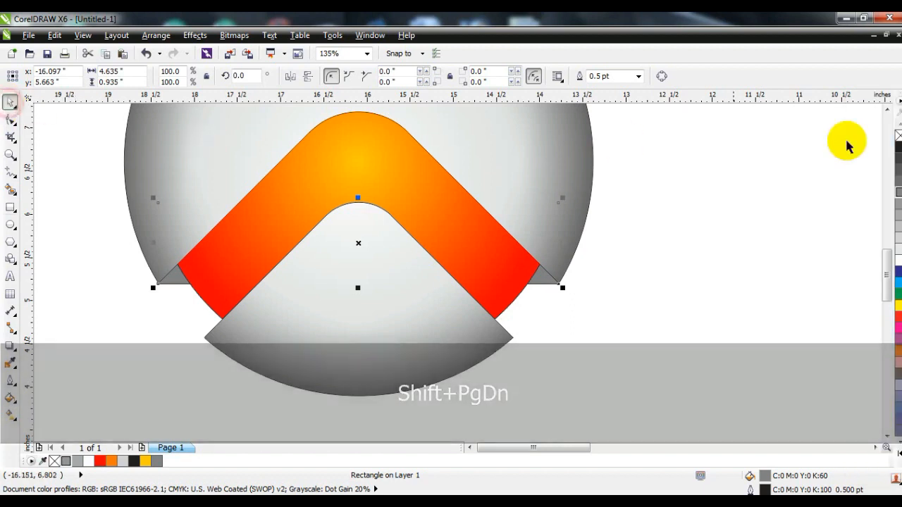
right_click(898, 135)
click(780, 186)
click(485, 173)
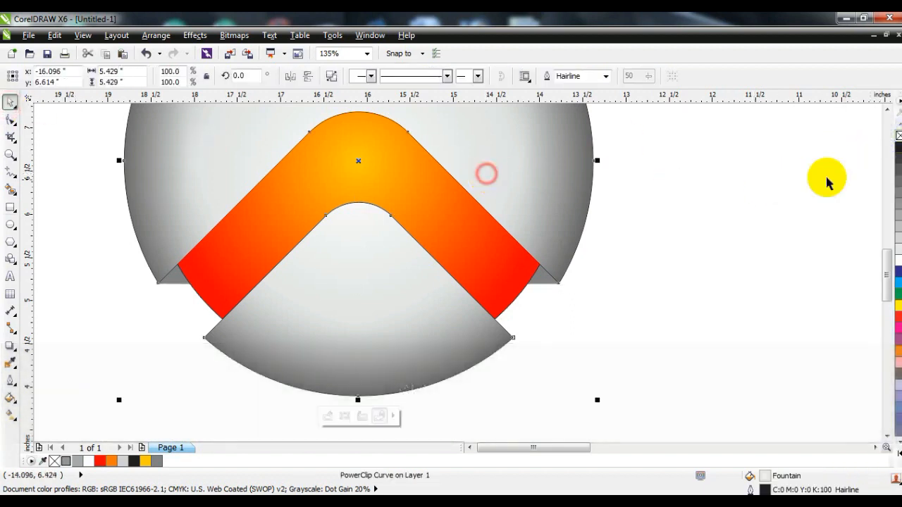
click(648, 256)
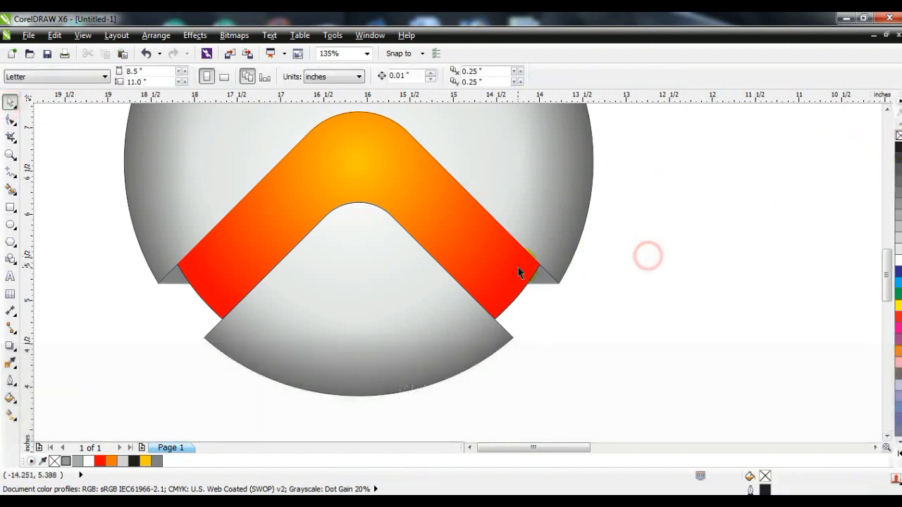
key(F3)
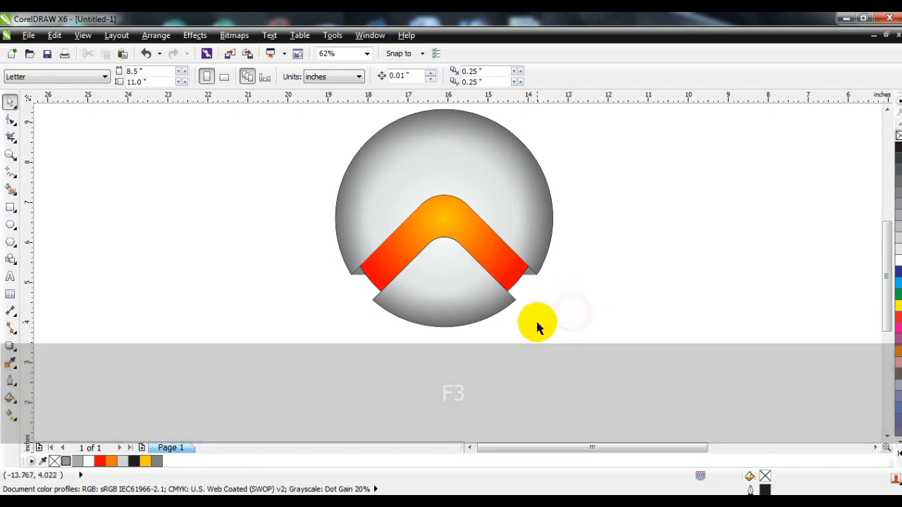
Change the trimmed circle's outer gradient colour to a darker grey, then shorten and recentre its radial gradient
click(476, 290)
key(g)
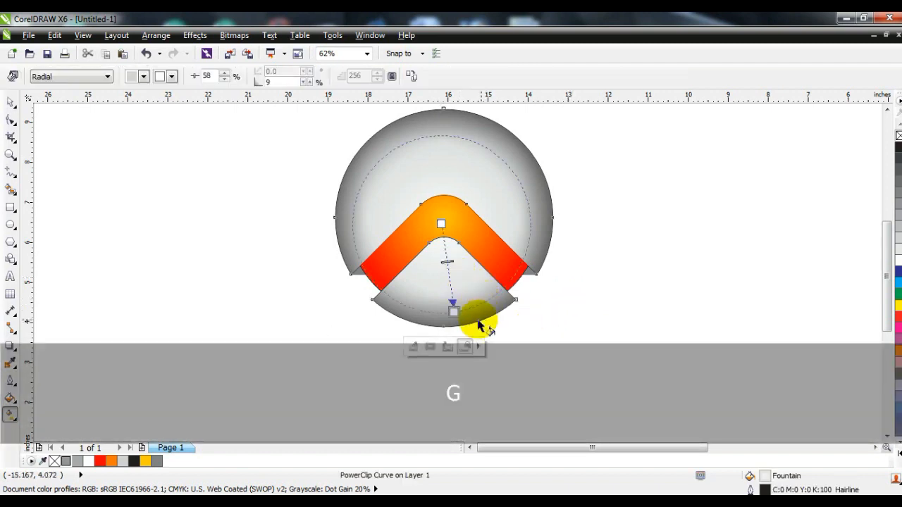
drag(454, 312, 446, 286)
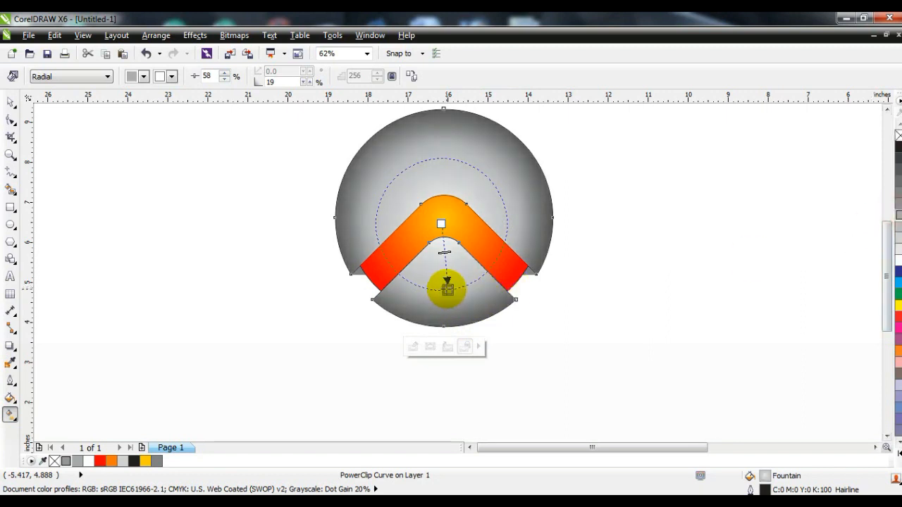
drag(442, 222, 443, 220)
click(8, 104)
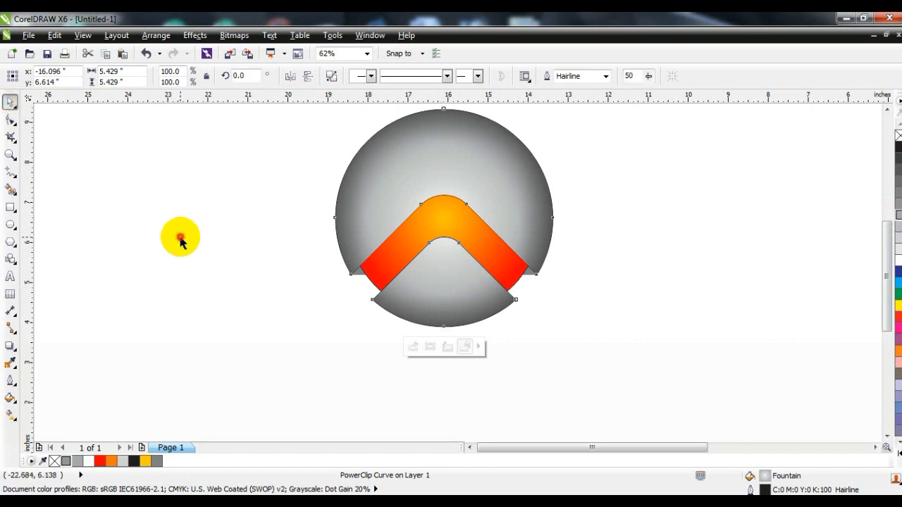
click(185, 246)
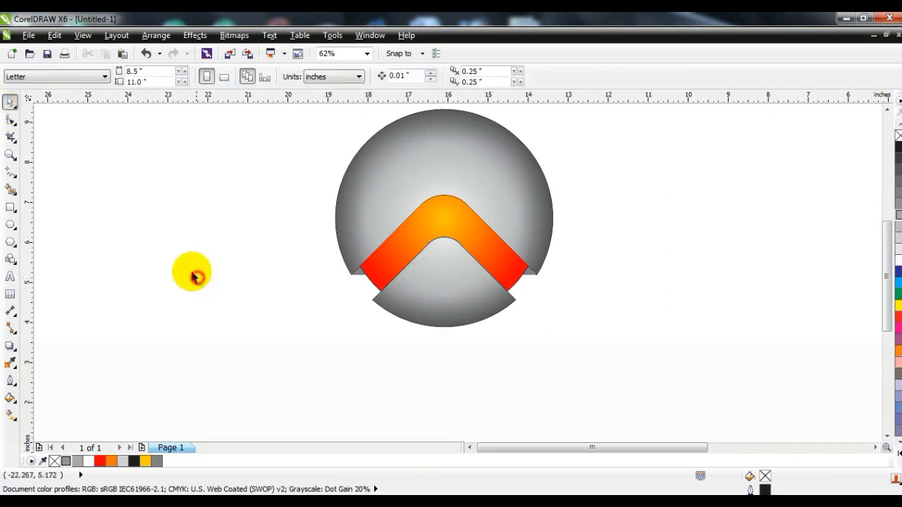
Copy the trimmed grey shape to the empty area beside the logo, break the copy apart and delete its lower piece
click(9, 223)
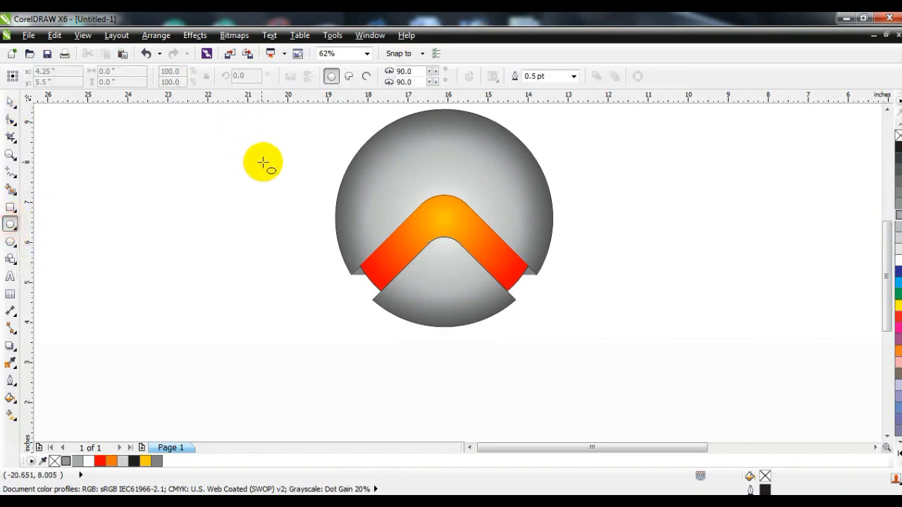
click(10, 103)
click(488, 156)
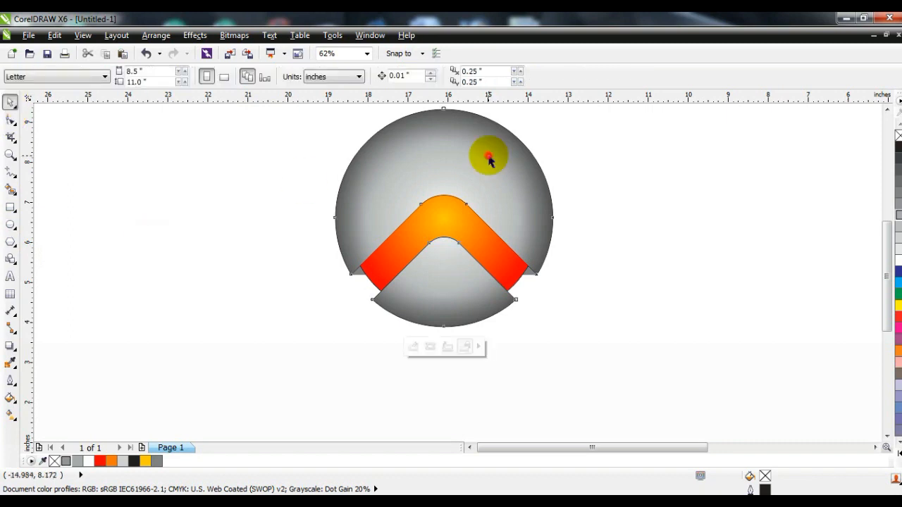
click(296, 201)
drag(435, 137, 744, 141)
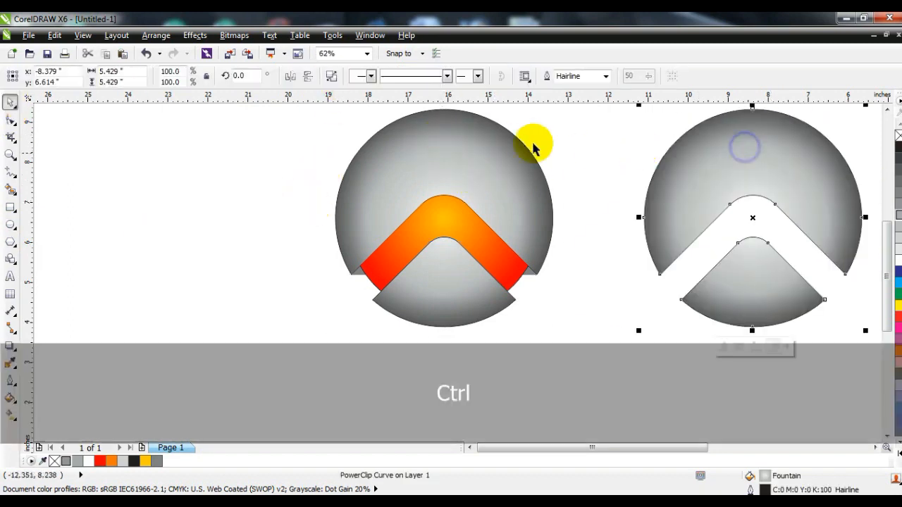
click(334, 76)
click(719, 301)
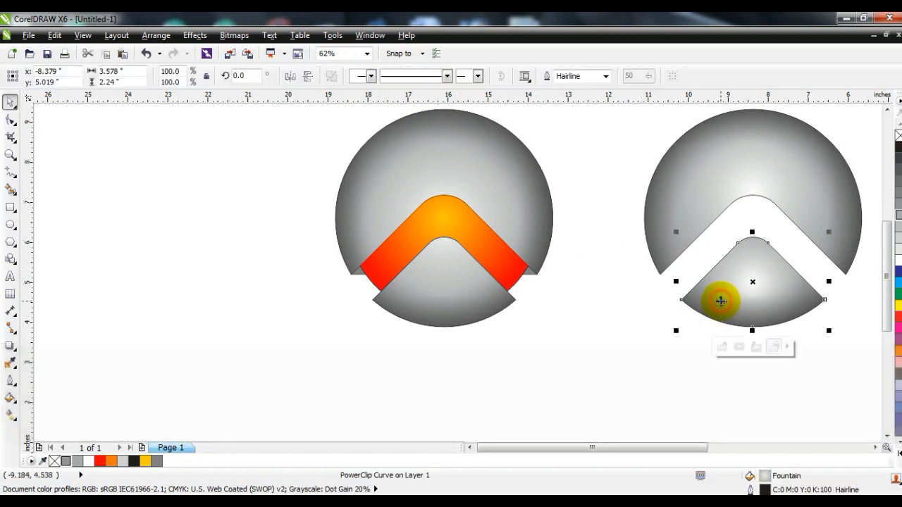
key(Delete)
Move the copied upper piece onto the logo slightly below the original upper piece and fill it with black
click(732, 196)
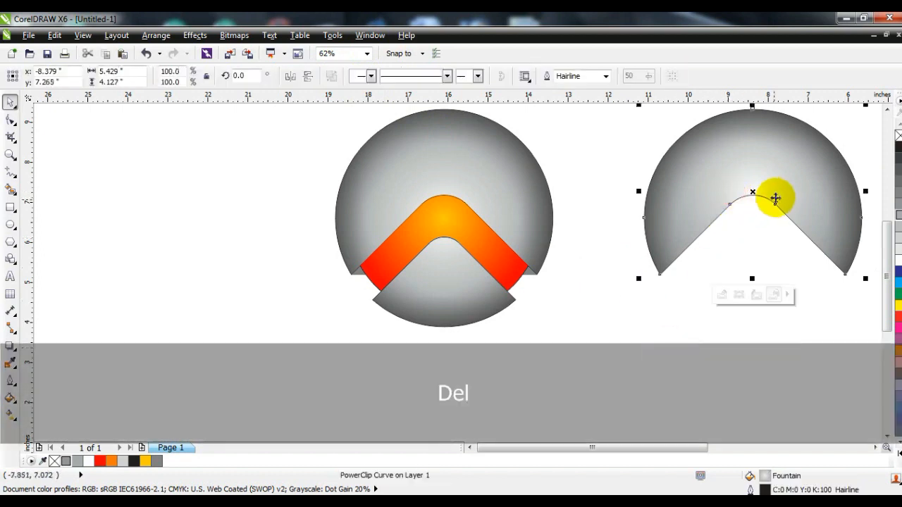
drag(774, 188, 488, 209)
key(ctrl+z)
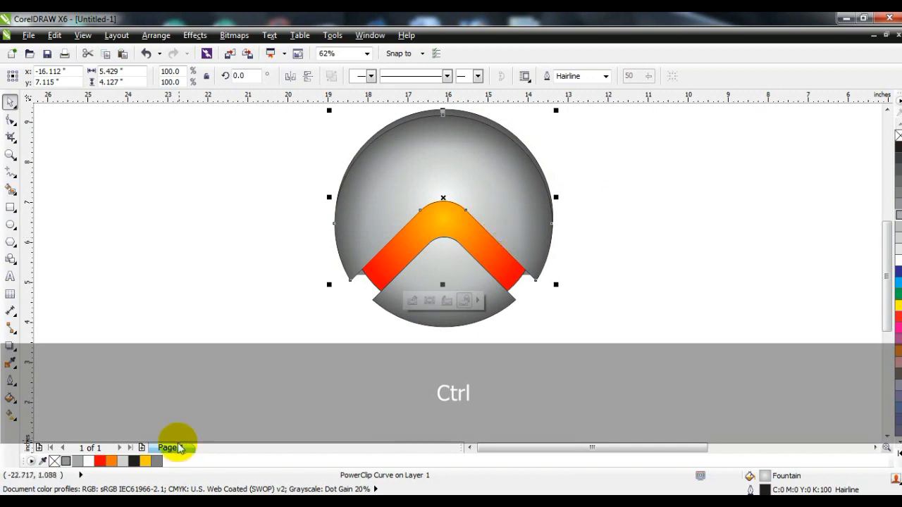
click(134, 461)
Align the black piece horizontally with the logo's centre and send it one level back, behind the grey shape
shift+click(502, 265)
key(c)
click(620, 271)
click(507, 219)
key(ctrl+Page_Down)
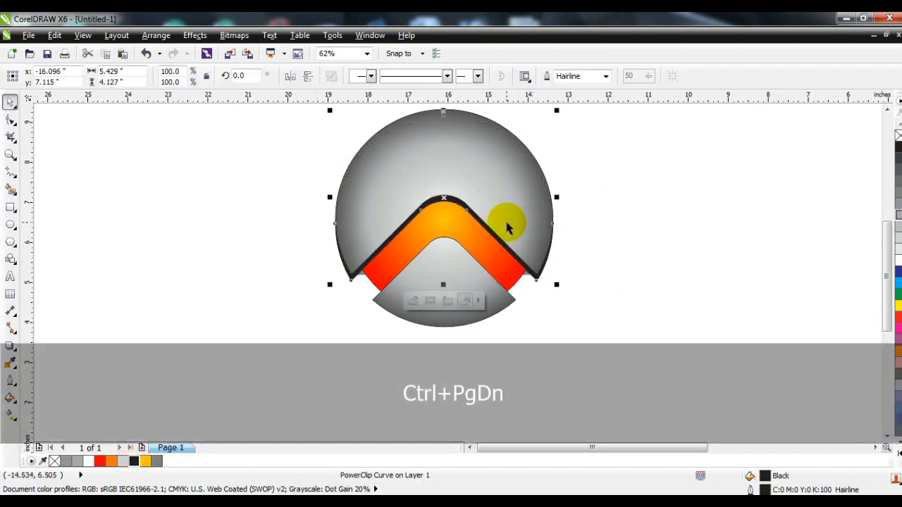
Apply a uniform transparency of 80 to the black piece and remove its outline
click(12, 351)
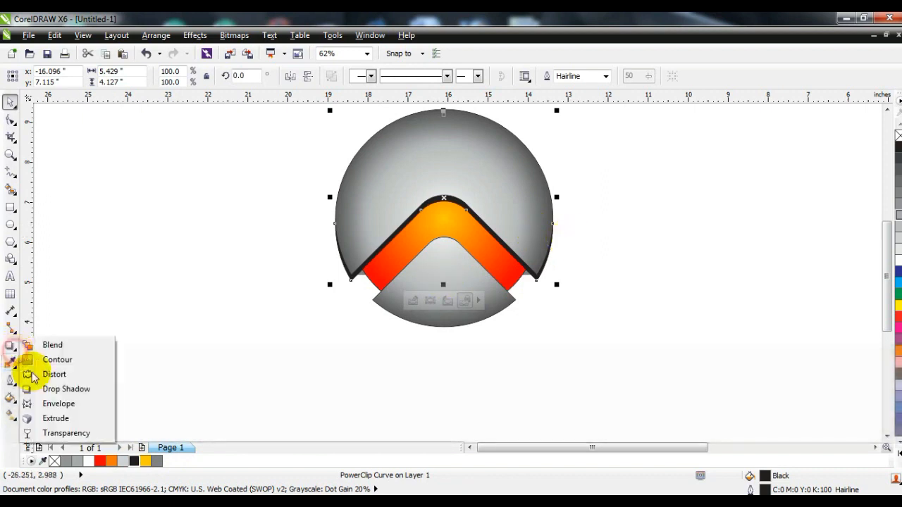
click(52, 432)
click(76, 76)
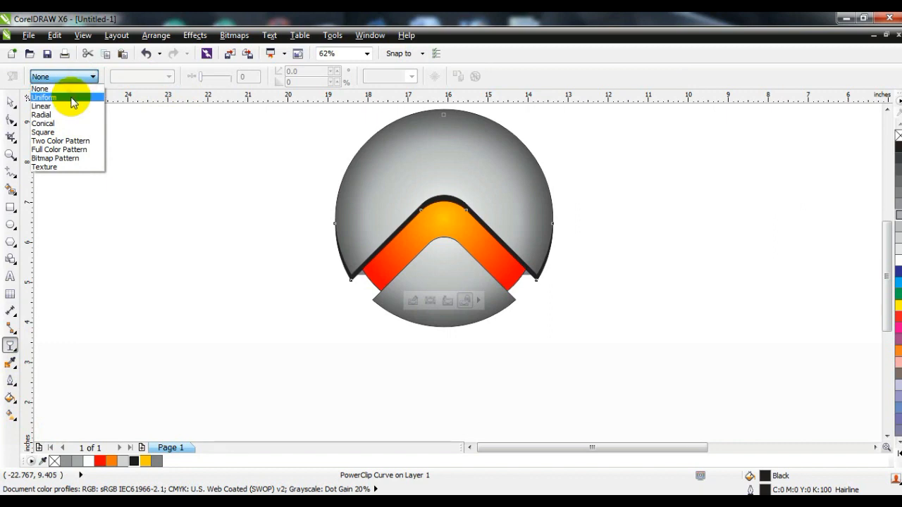
click(73, 100)
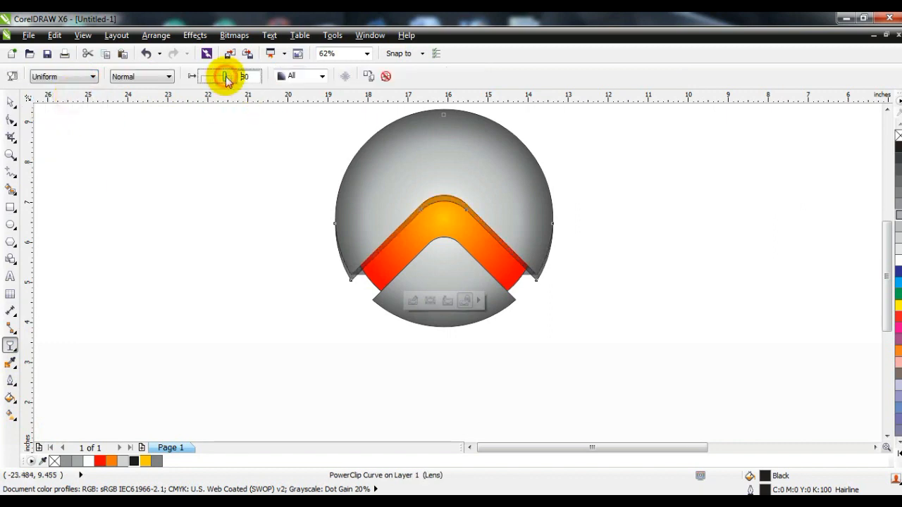
click(11, 103)
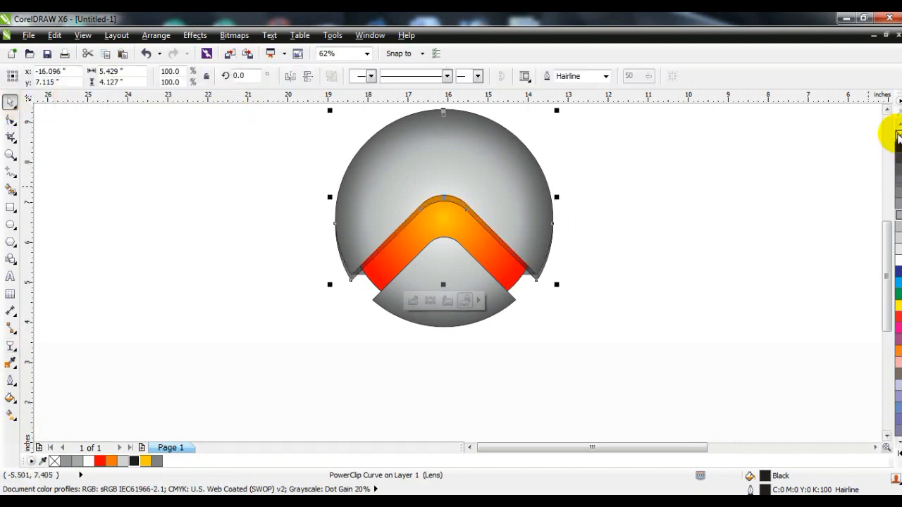
right_click(898, 135)
click(838, 206)
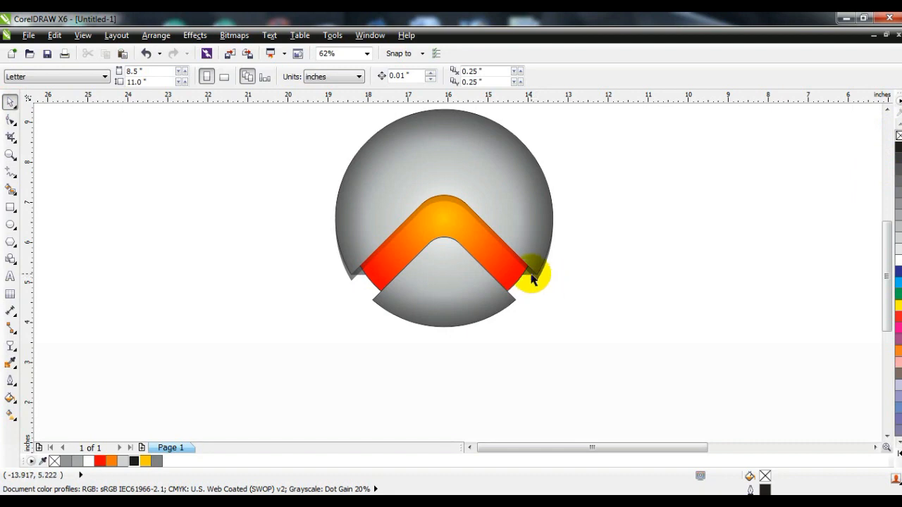
PowerClip the transparent black piece inside the orange gradient circle and remove the outlines from the logo shapes
click(532, 274)
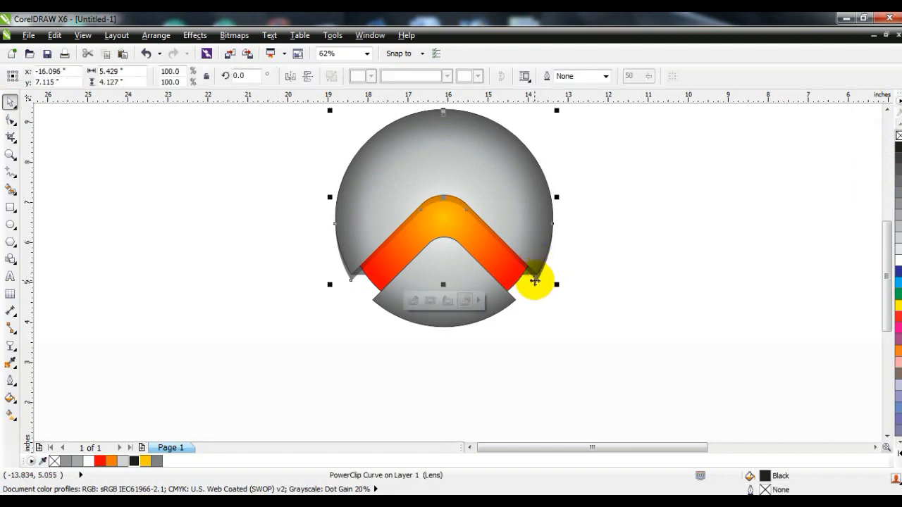
right_click(535, 280)
click(590, 22)
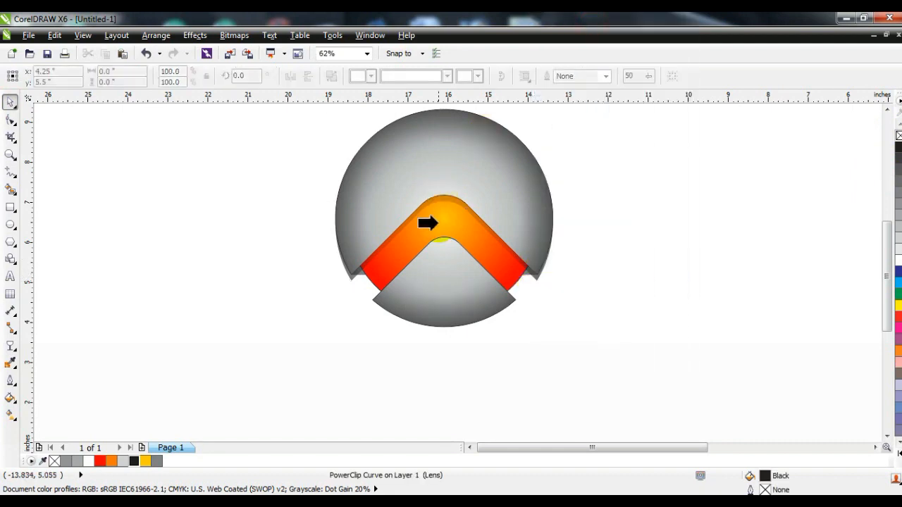
click(440, 223)
Draw a circle about 4.12 inches in diameter over the upper middle of the logo
key(Delete)
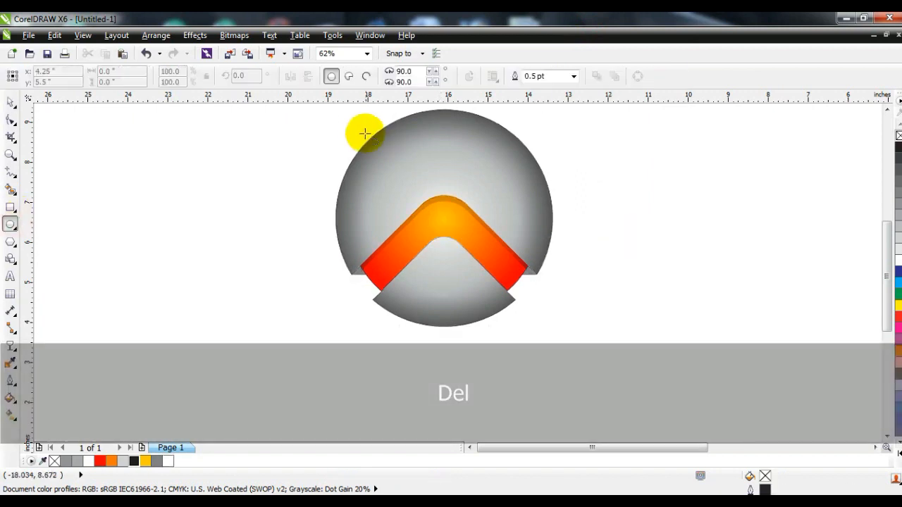
drag(362, 129, 461, 297)
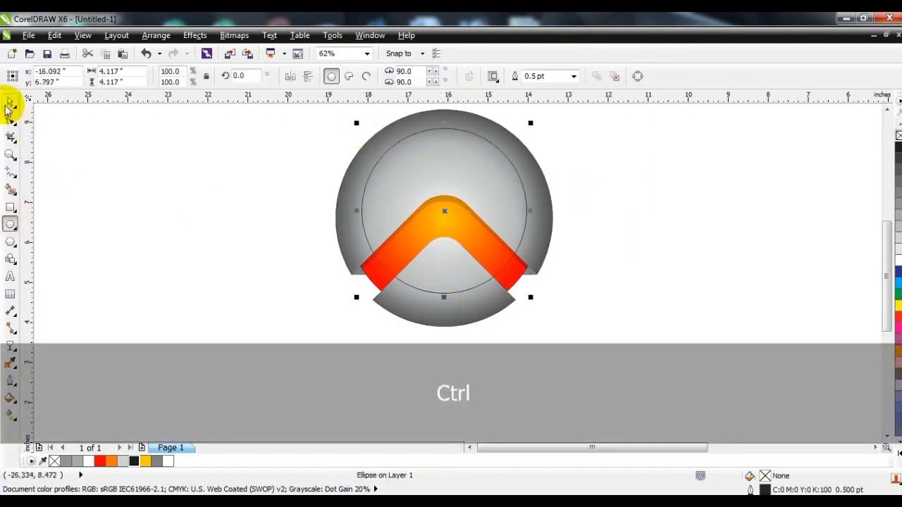
Fill the circle with white and apply a linear transparency that fades from the logo's top edge down to the chevron's peak
click(896, 262)
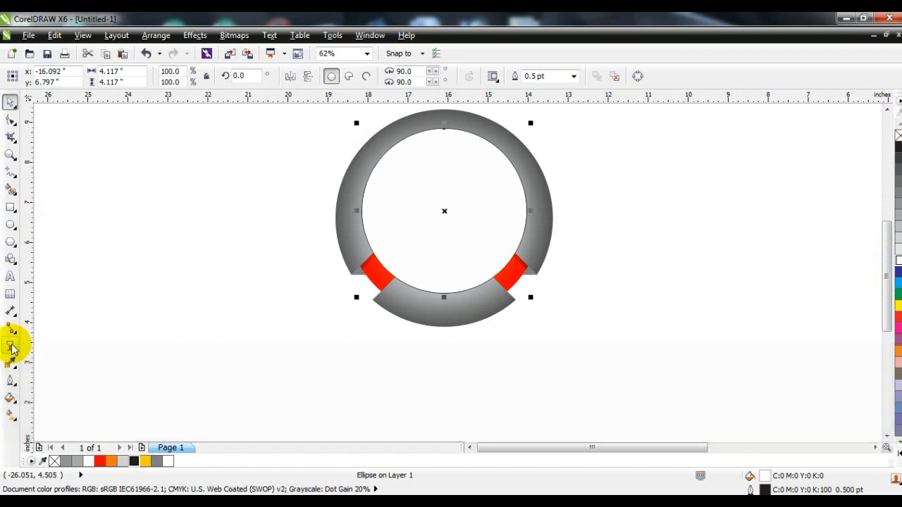
click(11, 345)
drag(424, 191, 424, 194)
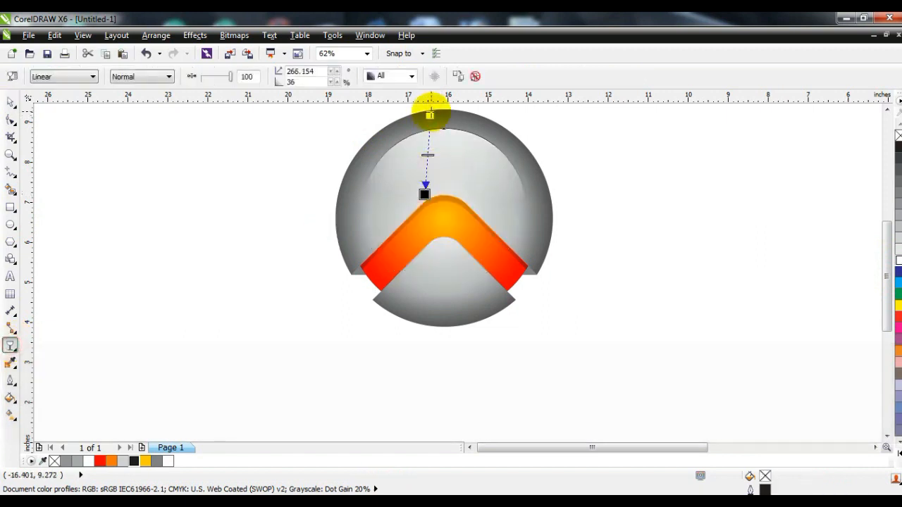
Align the white circle horizontally with the logo's centre and remove its outline
click(10, 103)
shift+click(356, 171)
key(c)
click(258, 209)
click(474, 150)
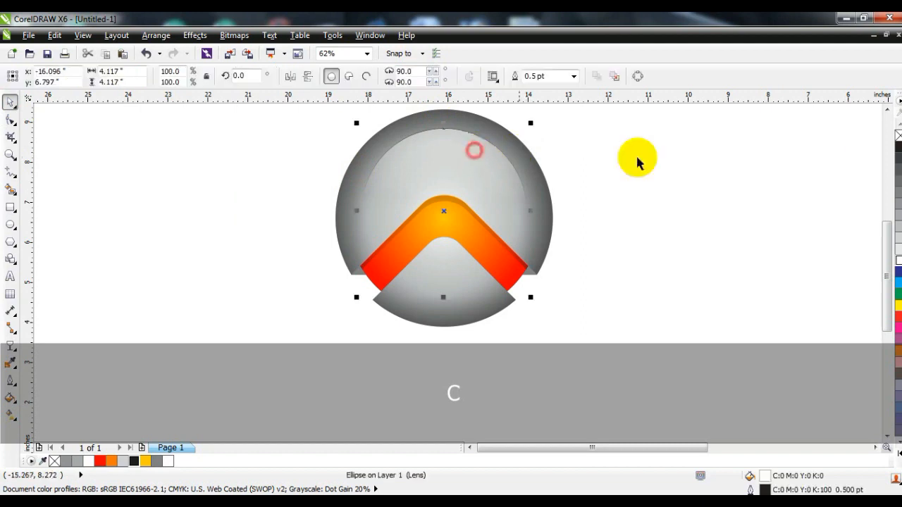
right_click(898, 136)
Enlarge the white highlight circle to about 4.28 inches in diameter and lower it slightly within the logo
drag(530, 123, 542, 126)
drag(479, 169, 489, 153)
click(534, 127)
Soften the highlight by extending the linear transparency's start point well above the top of the logo
key(F3)
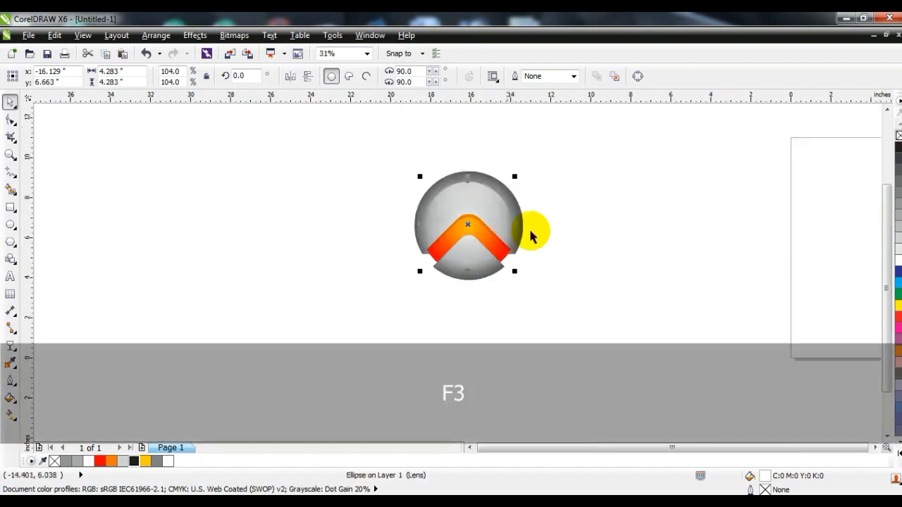
click(11, 345)
drag(467, 153, 457, 127)
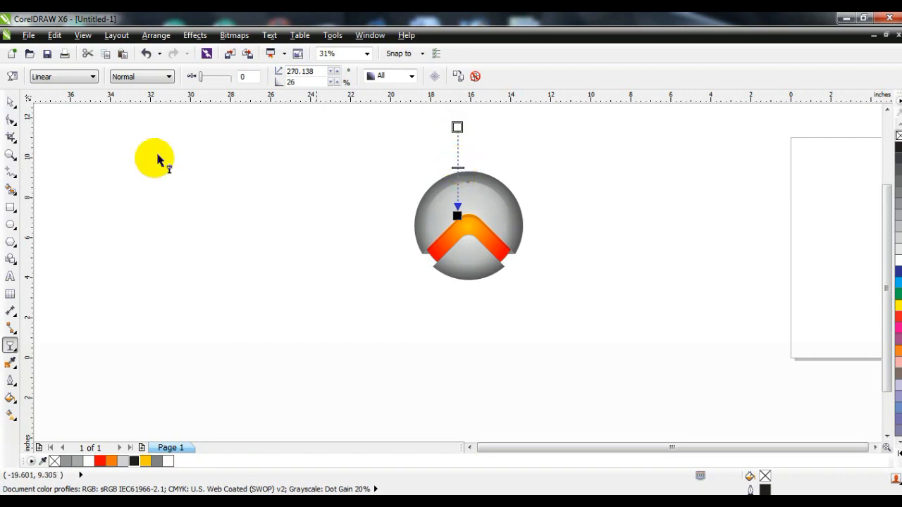
Draw a small circle about 0.98 inches in diameter in the empty area beside the logo
click(11, 103)
drag(314, 146, 604, 312)
key(shift+F2)
key(Escape)
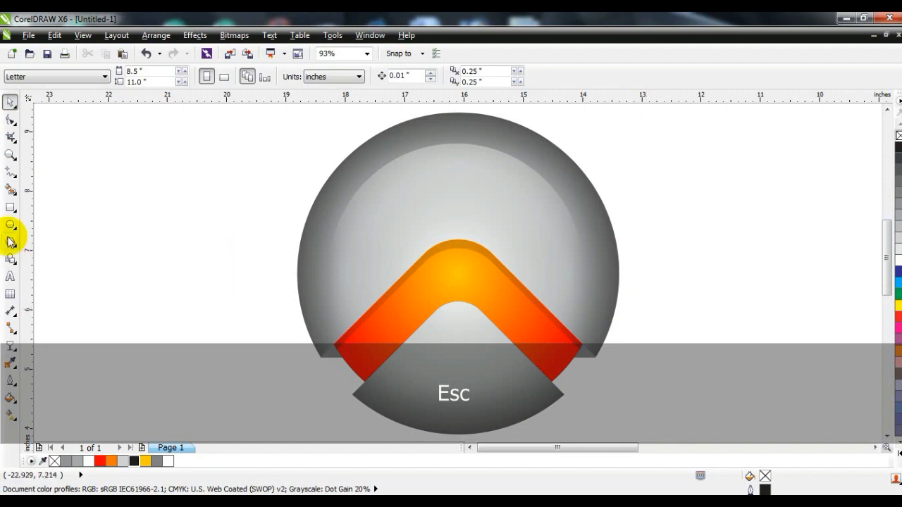
click(11, 224)
mouse_move(116, 182)
mouse_down()
mouse_move(150, 242)
mouse_move(181, 248)
mouse_up()
click(11, 102)
key(shift+F2)
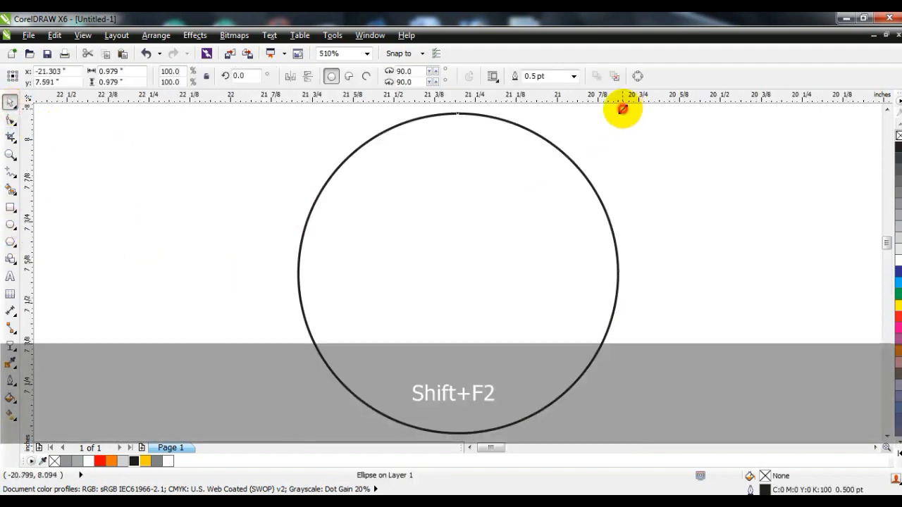
Create a smaller copy of the circle, about 0.77 inches in diameter, offset toward the lower left inside the original
drag(622, 109, 569, 162)
drag(475, 270, 441, 309)
drag(533, 202, 571, 164)
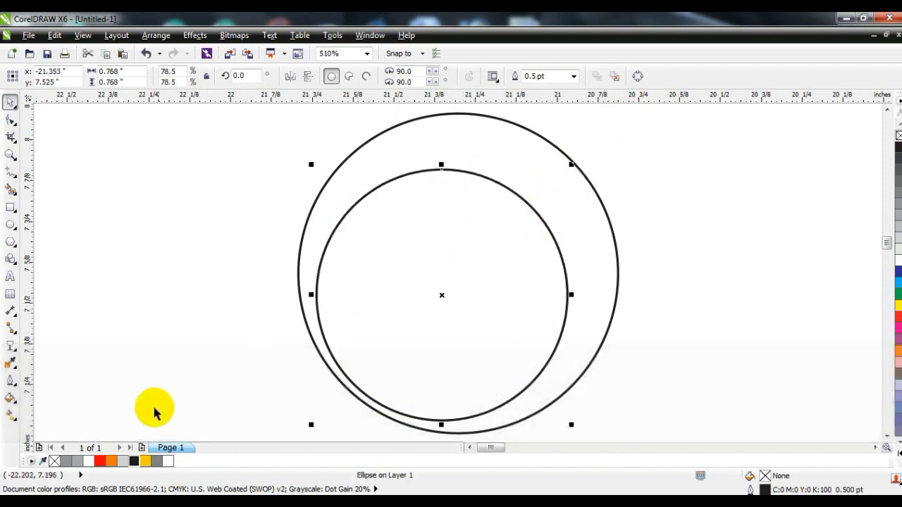
Fill the inner circle with a linear gradient from red at lower left to orange at upper right, and the outer circle with solid red
click(99, 461)
key(g)
drag(409, 361, 407, 359)
drag(367, 385, 462, 259)
drag(112, 461, 463, 261)
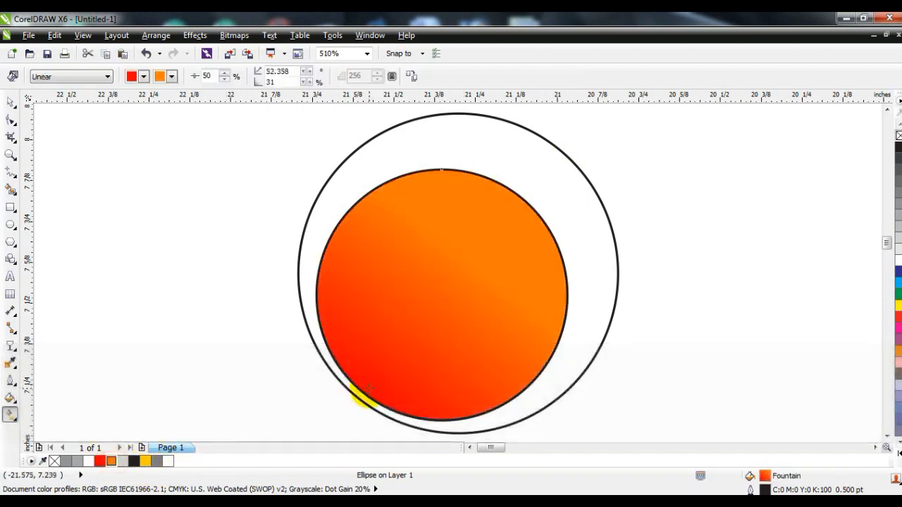
click(437, 130)
click(99, 460)
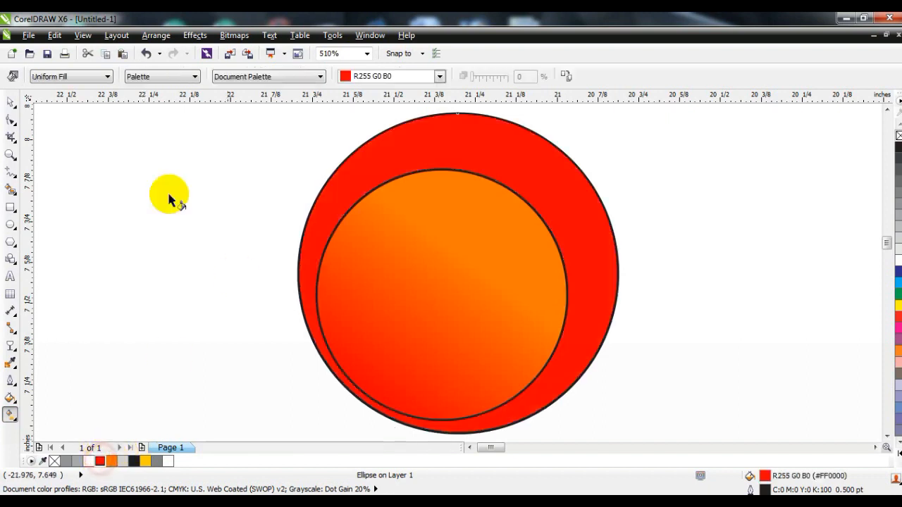
Shift the gradient circle slightly further toward the lower-left edge of the red circle
click(11, 103)
click(515, 333)
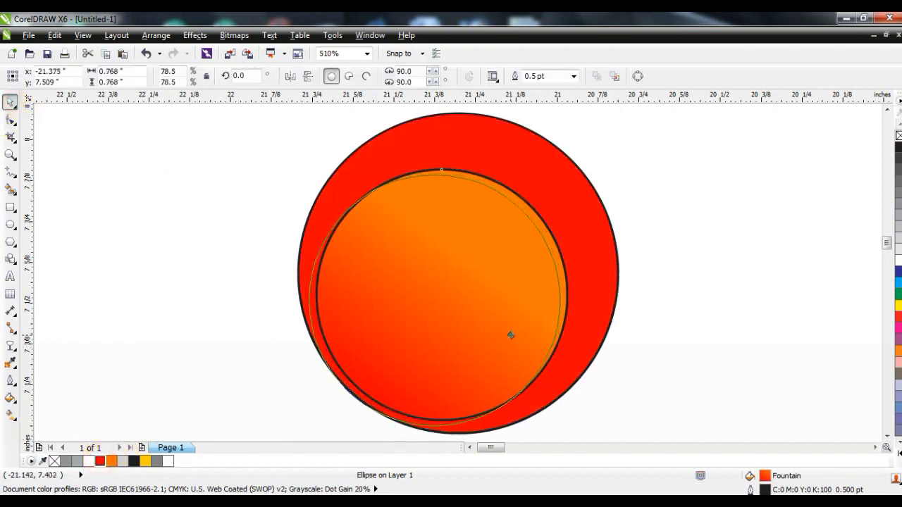
drag(510, 334, 504, 338)
Remove the outlines from both small circles and group them
shift+click(579, 205)
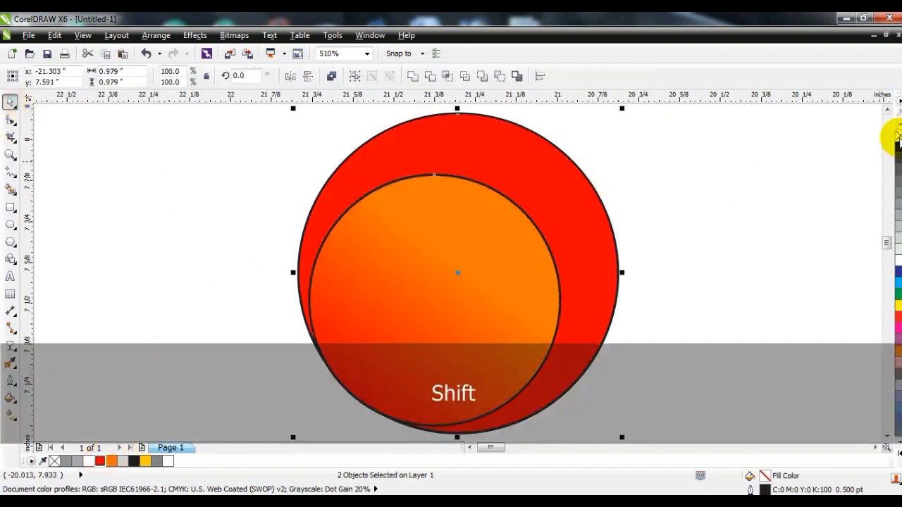
key(F3)
key(ctrl+g)
Place the circle group below the chevron, scaled to about 0.77 inches, and align it horizontally with the logo's centre
drag(746, 345, 786, 325)
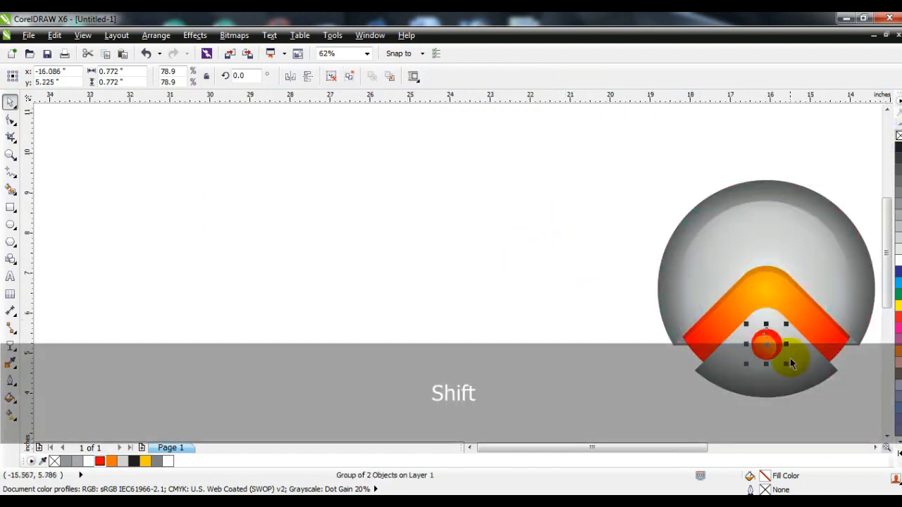
shift+click(790, 362)
key(c)
Move the red circle group slightly straight down within the lower grey section
click(819, 413)
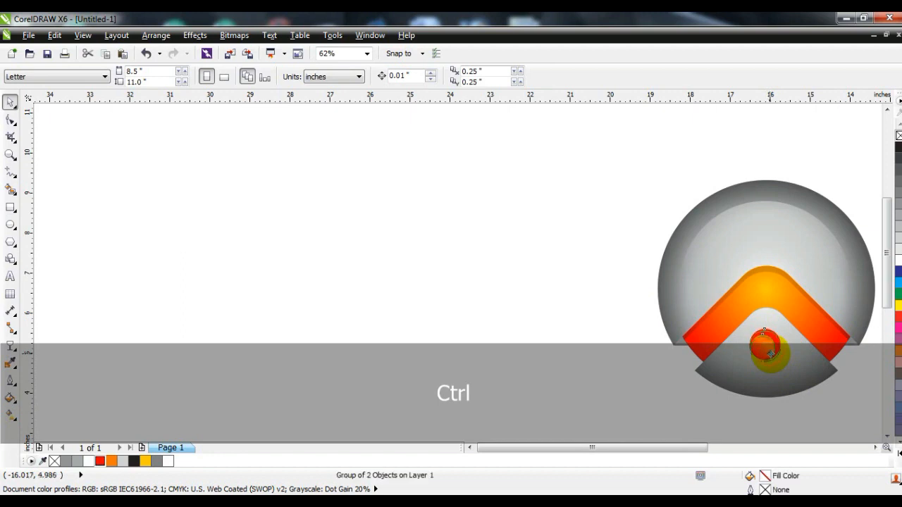
click(770, 353)
click(805, 367)
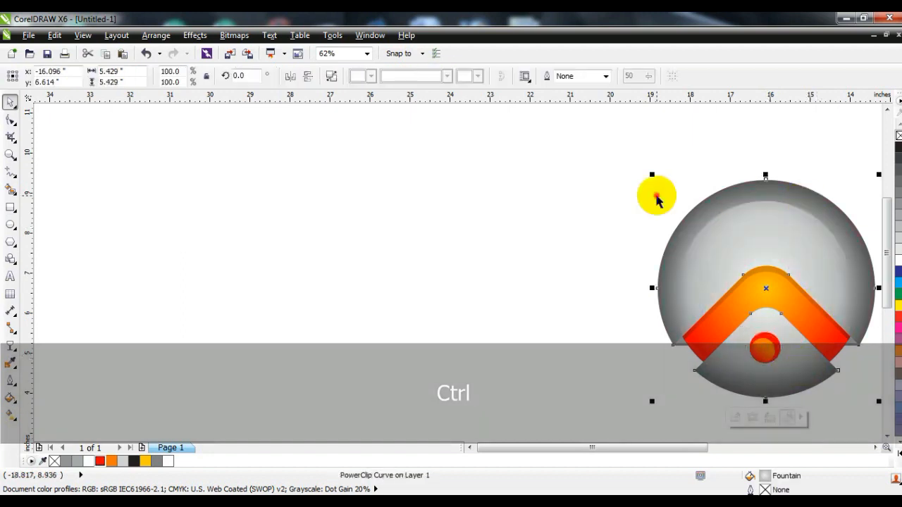
click(641, 195)
Adjust the fountain fill of the grey logo shape with the Interactive Fill tool
key(ctrl+a)
key(shift+F2)
key(F3)
key(Escape)
drag(584, 356, 342, 181)
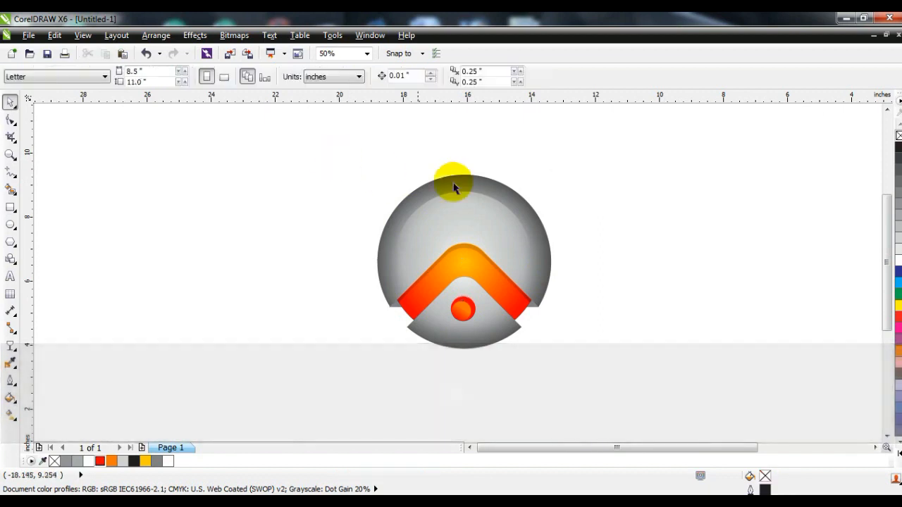
click(479, 181)
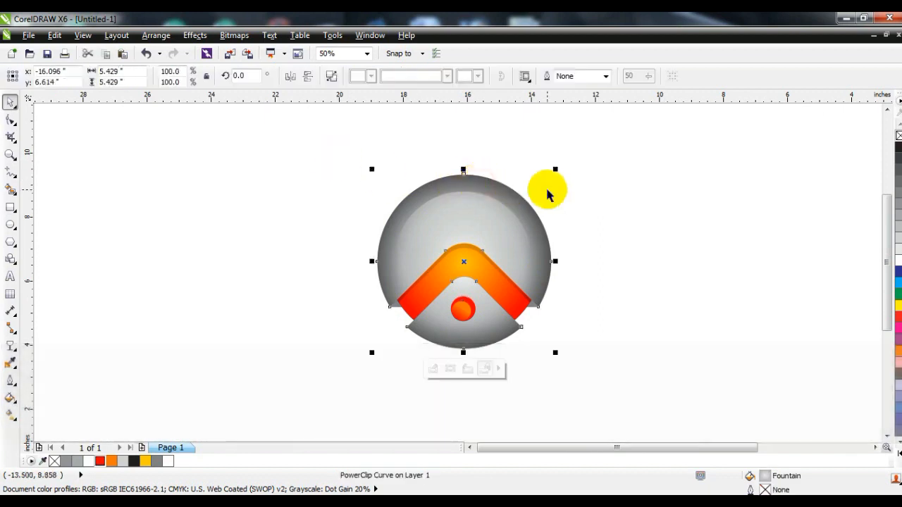
key(g)
click(11, 102)
click(173, 217)
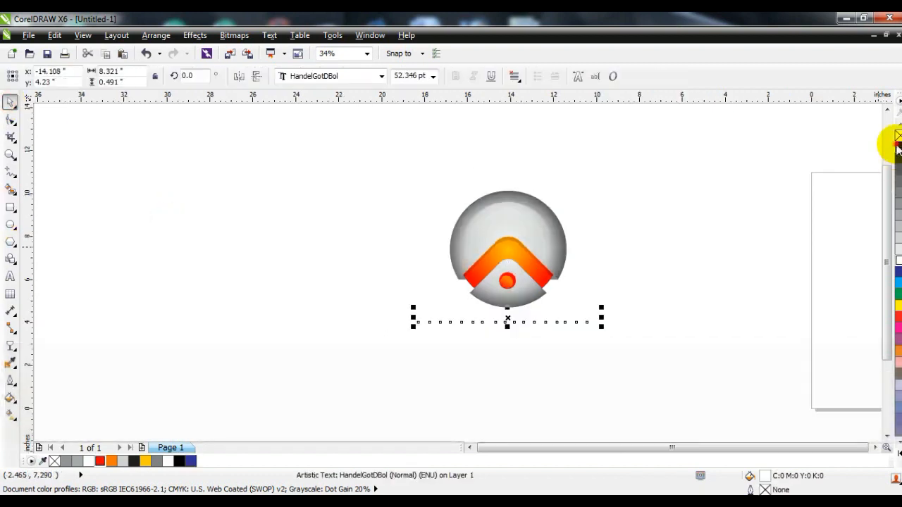
Fill the ADVANCE TECHNOLOGY text with black (C100 M100 Y100 K100) and move it slightly farther below the logo
click(898, 146)
click(179, 462)
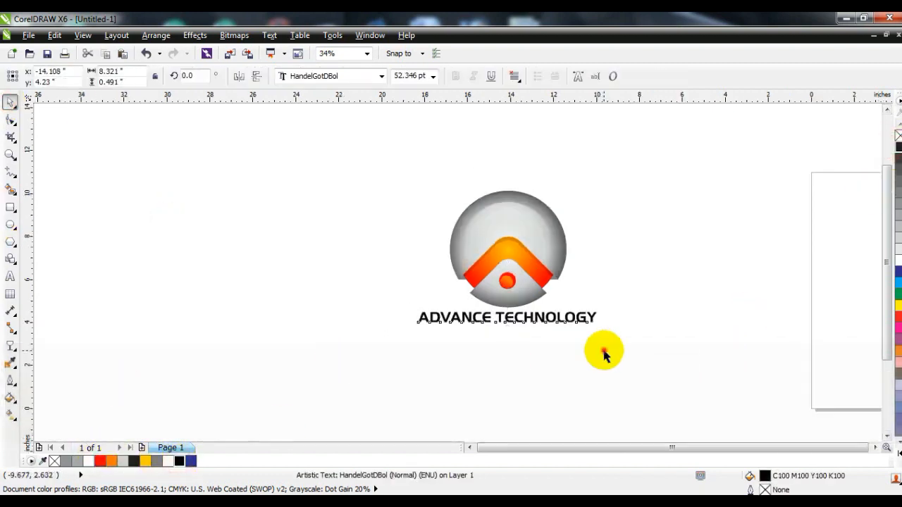
click(604, 350)
drag(565, 319, 568, 322)
click(613, 356)
Preview the logo and its text in full screen
drag(661, 368, 720, 358)
key(shift+F2)
key(Escape)
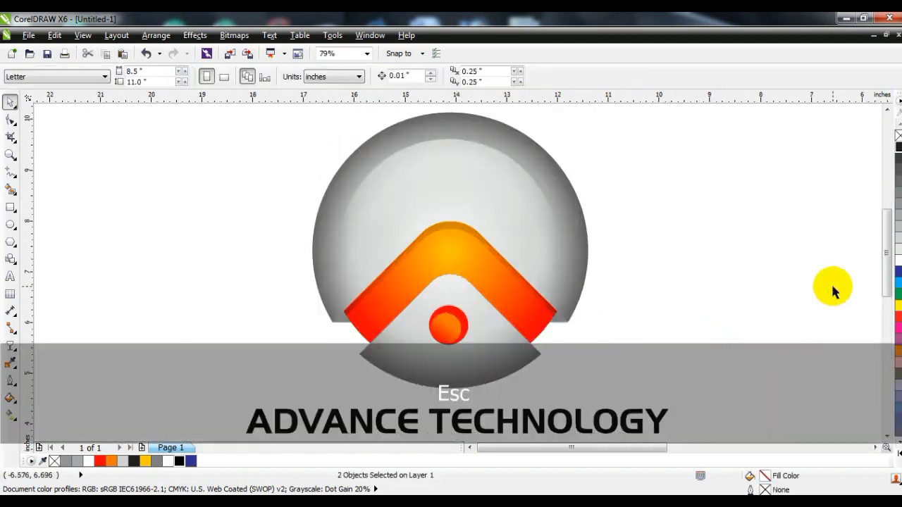
key(F9)
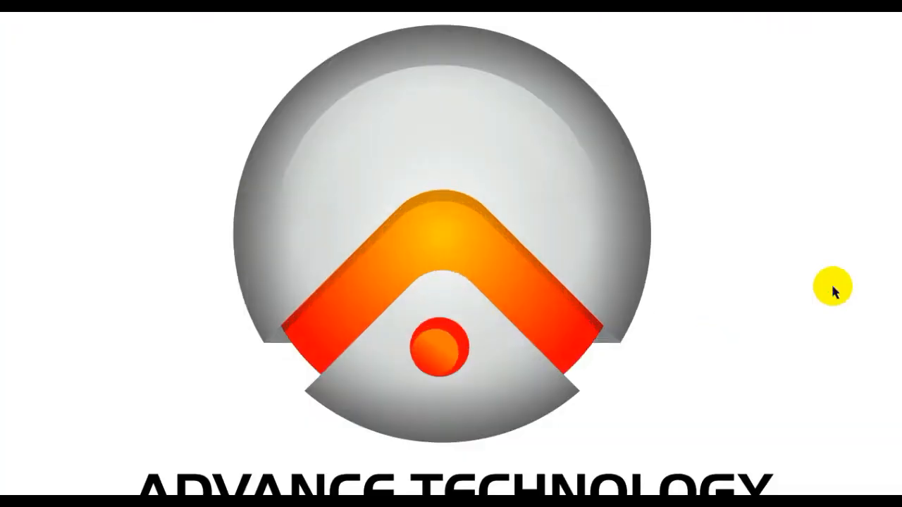